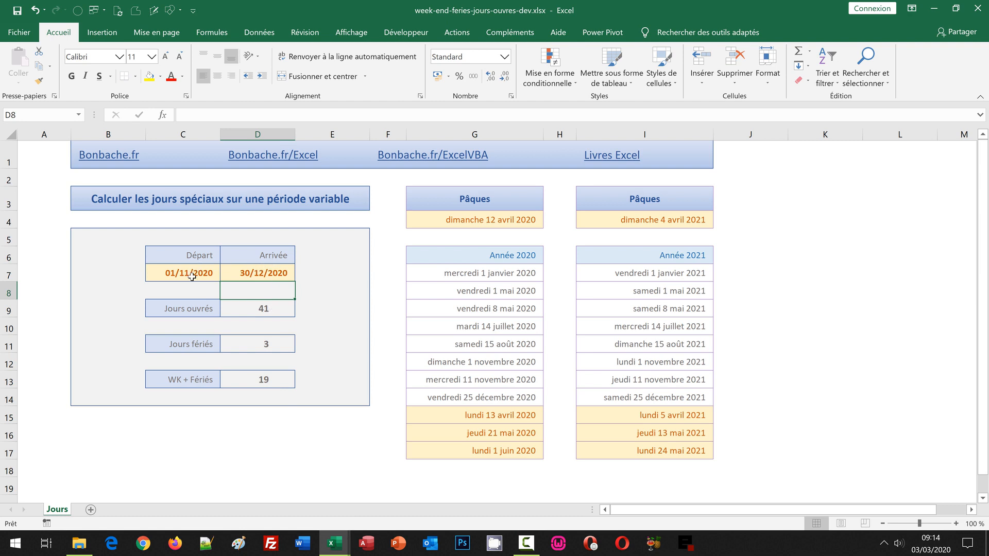
- Review the formulas for Jours ouvrés, Jours fériés and WK + Fériés, and switch to the workbook week-end-feries-jours-ouvres.xlsx
left_click(262, 311)
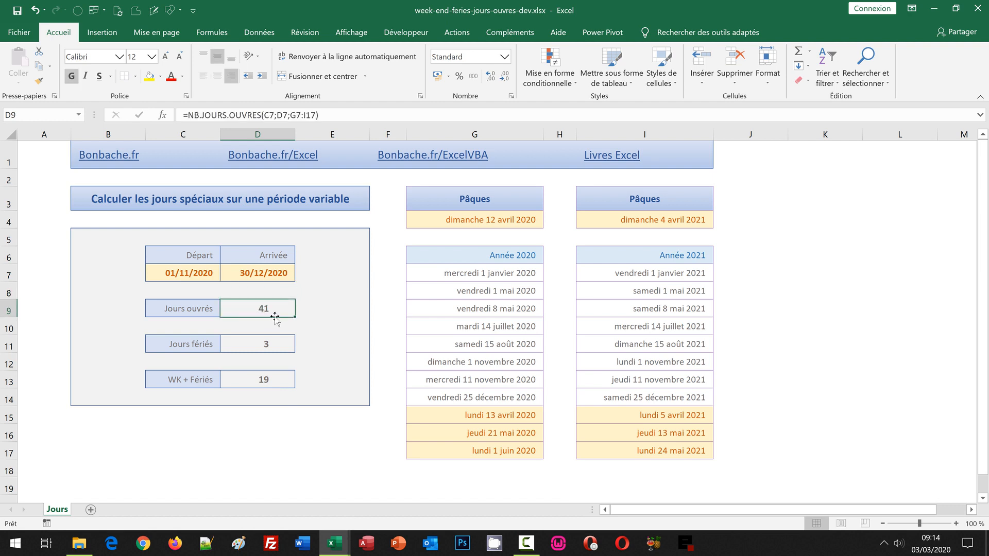
left_click(276, 346)
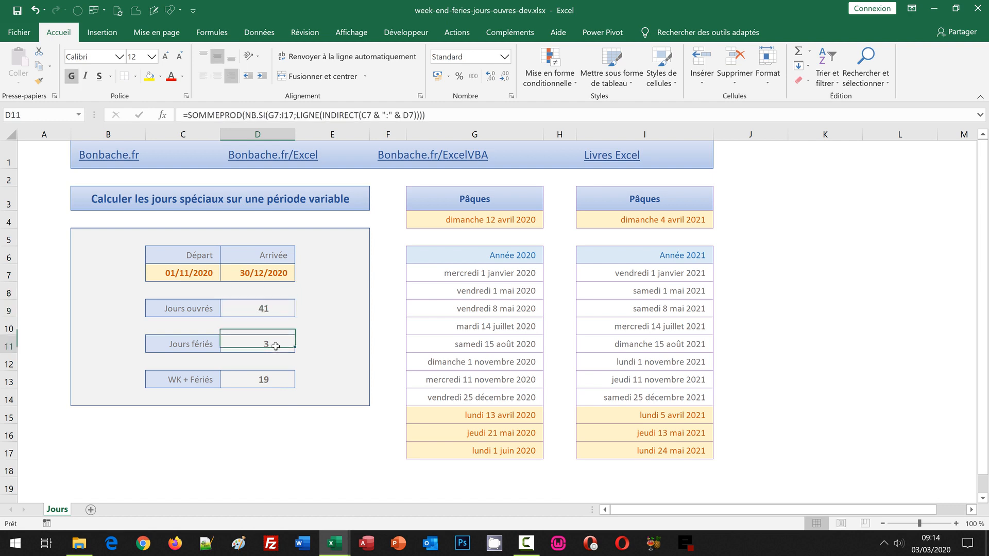
left_click(264, 381)
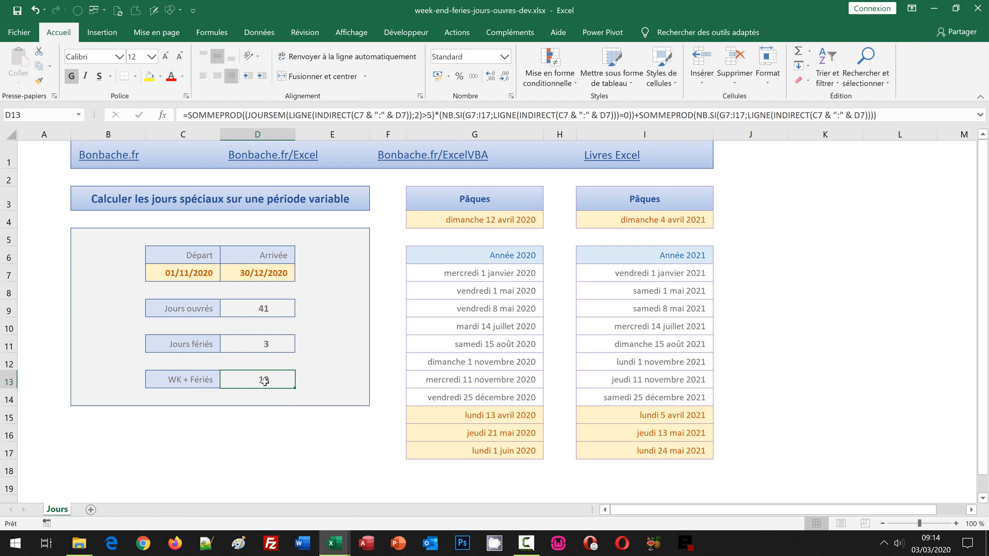
left_click(335, 545)
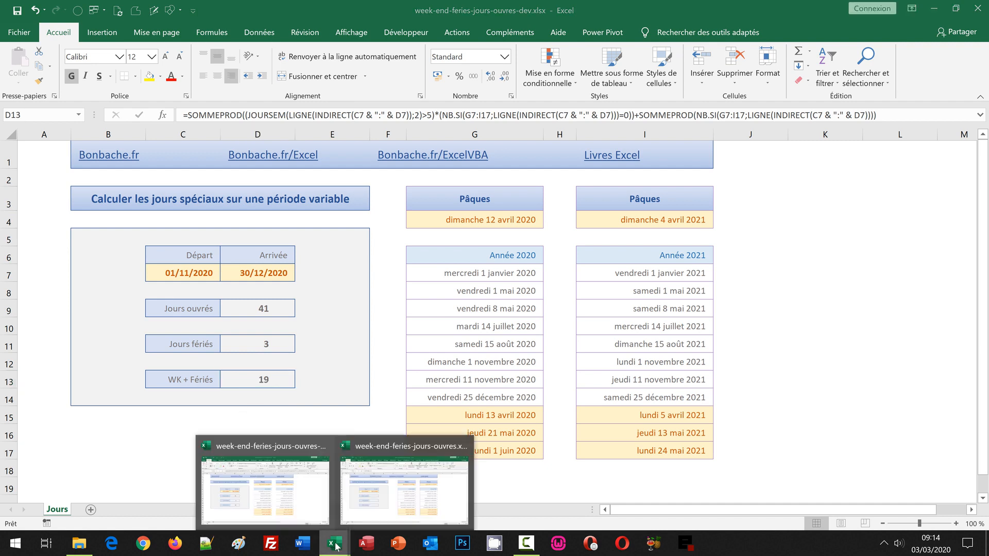
left_click(404, 484)
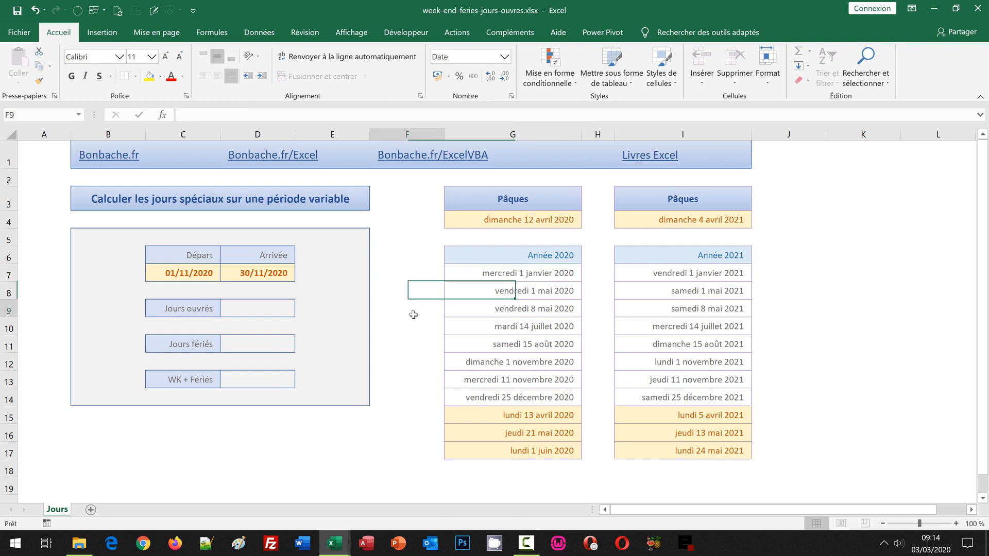
- Examine the departure and arrival dates, the three result cells, and the Easter and 2020 public holiday formulas in column G
left_click(182, 444)
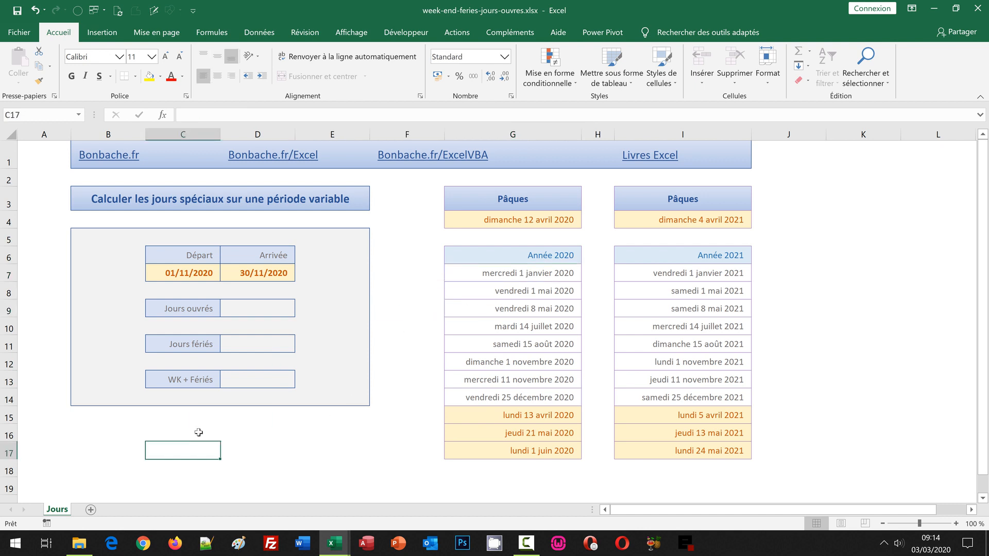
left_click(190, 267)
left_click(257, 272)
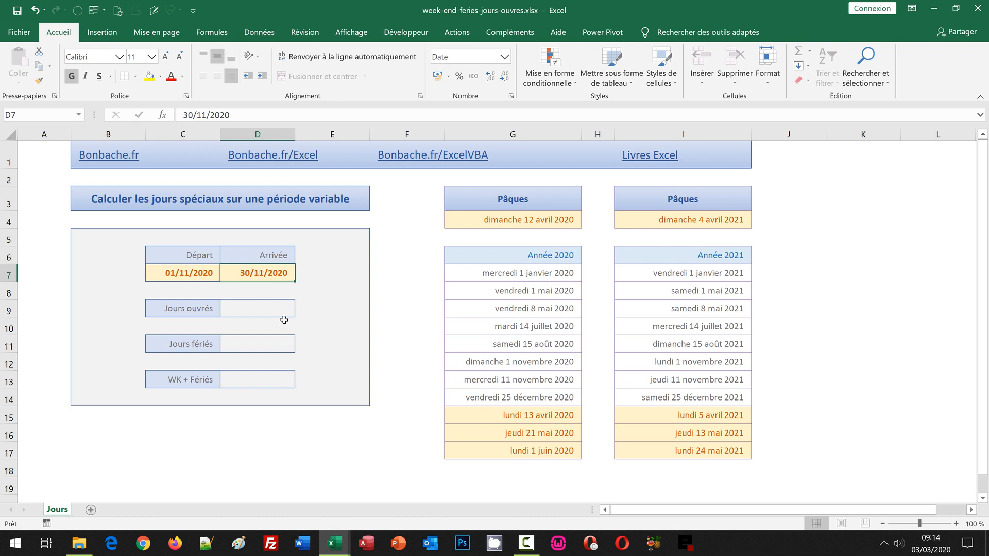
left_click(265, 310)
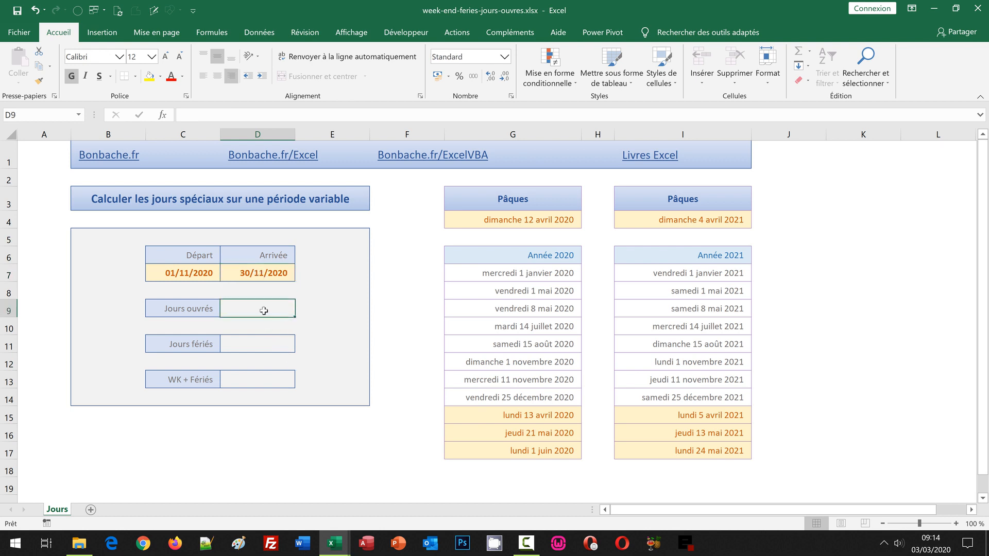
left_click(264, 341)
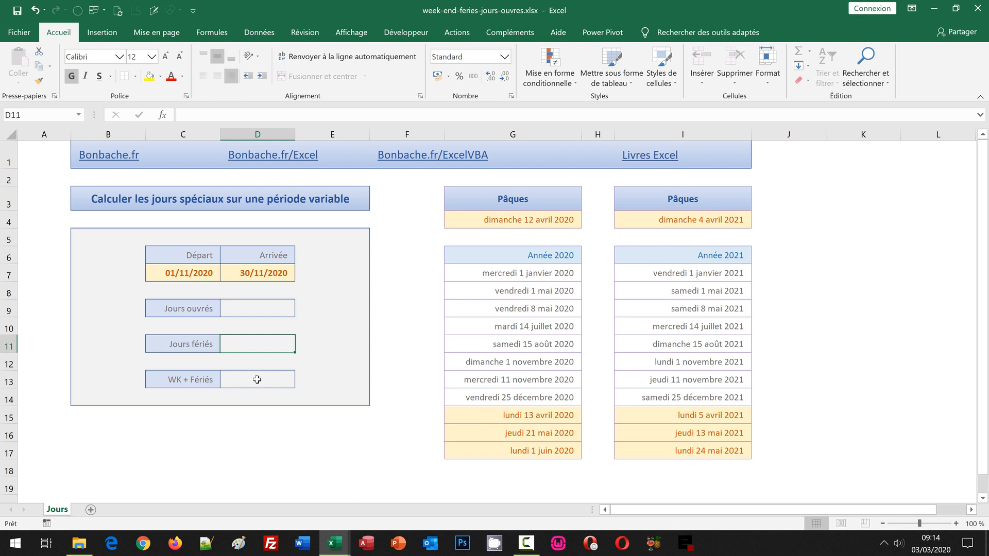
left_click(257, 380)
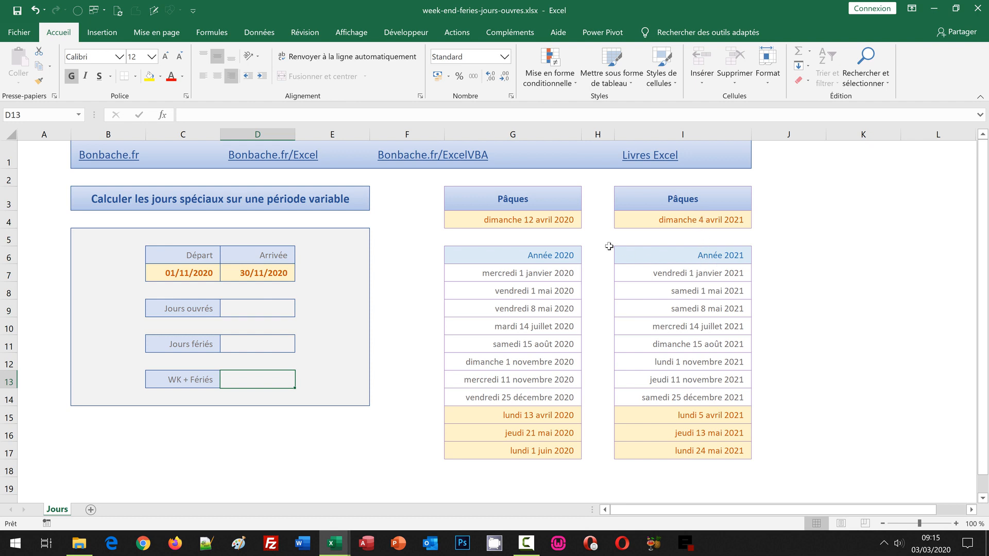
left_click(545, 223)
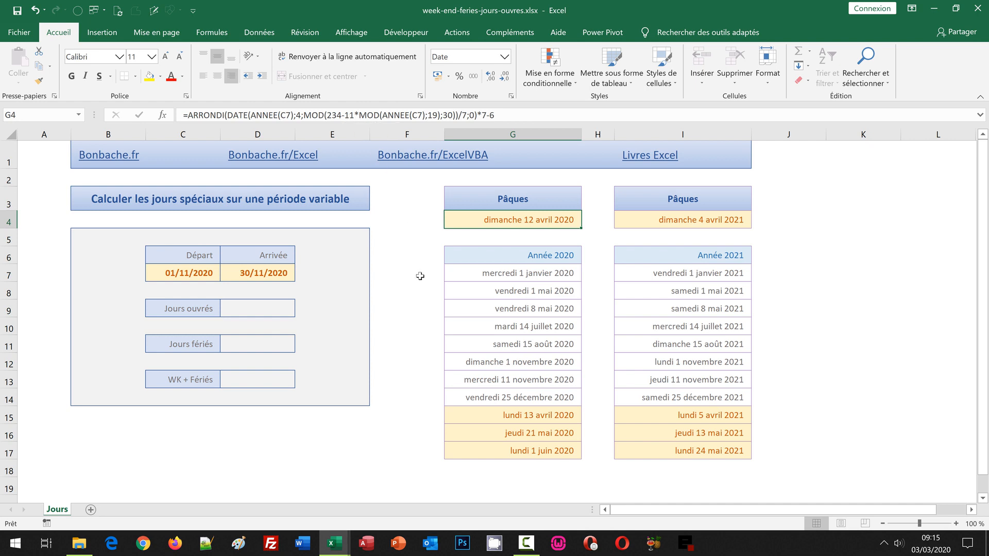
left_click(460, 455)
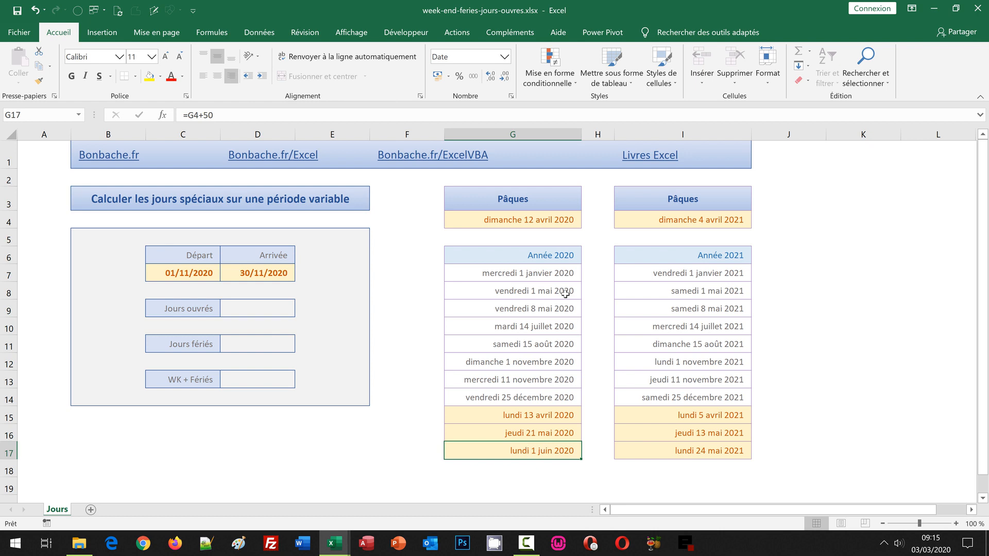
left_click(536, 272)
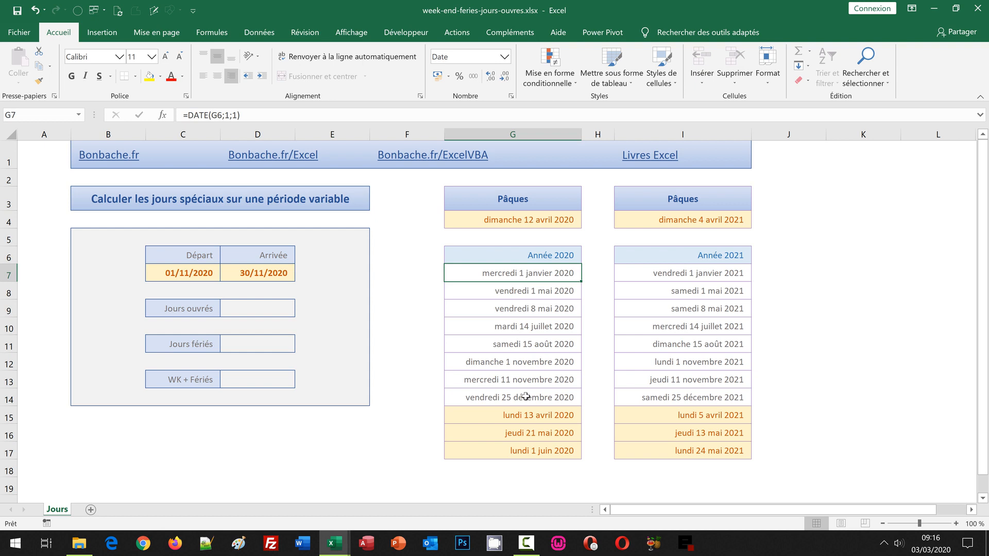
- Calculate the working days in D9 with =NB.JOURS.OUVRES(C7;D7;G7:I17), using both dates and the holiday lists of both years
left_click(261, 315)
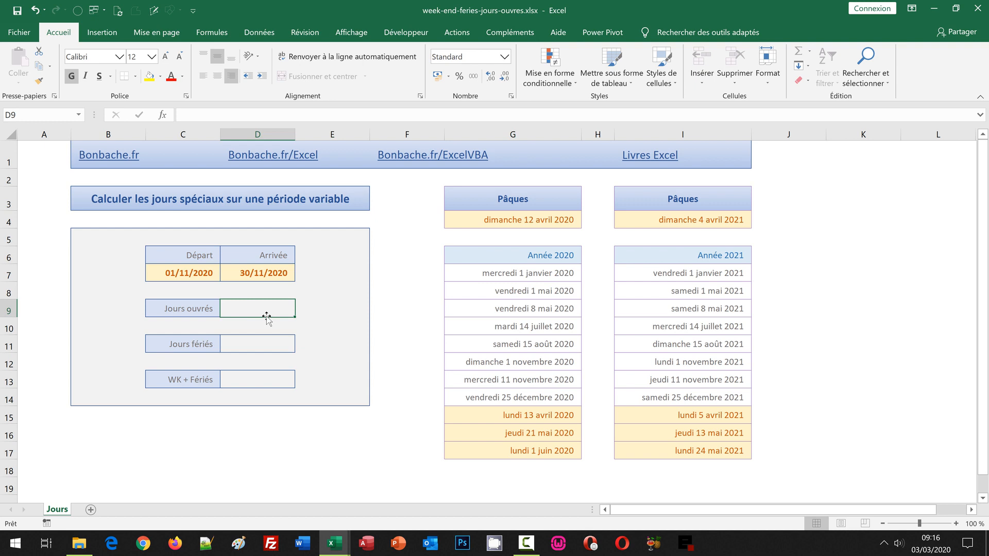
type("=")
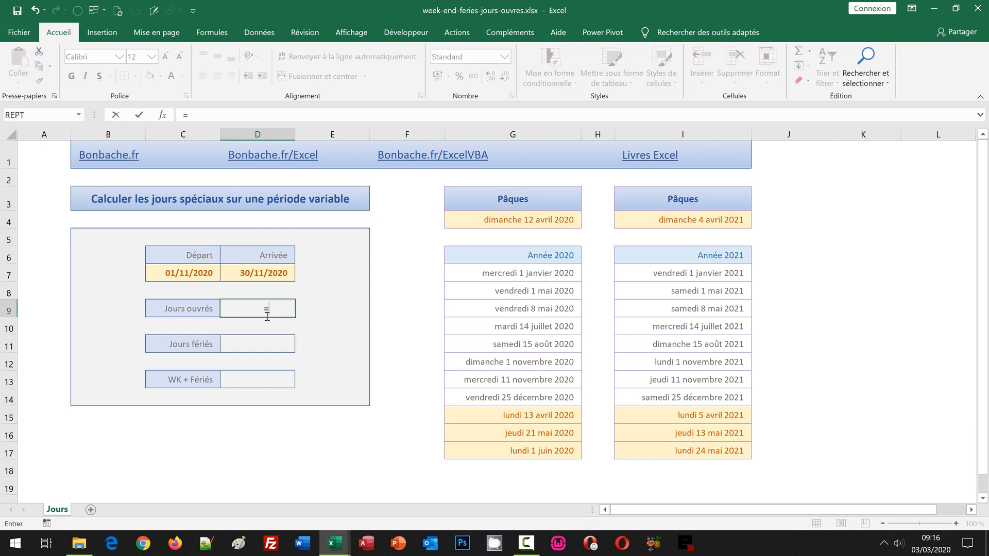
type("N")
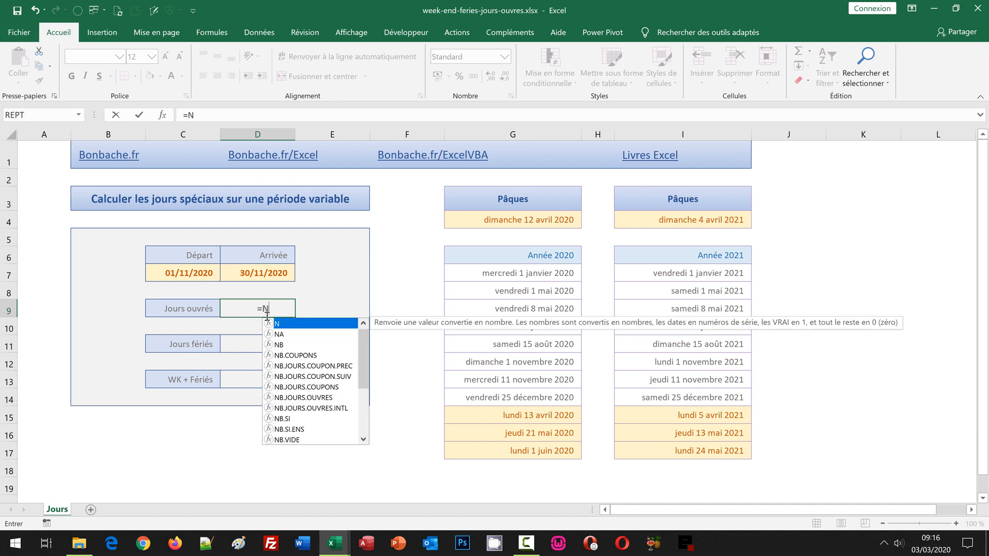
type("b.jours")
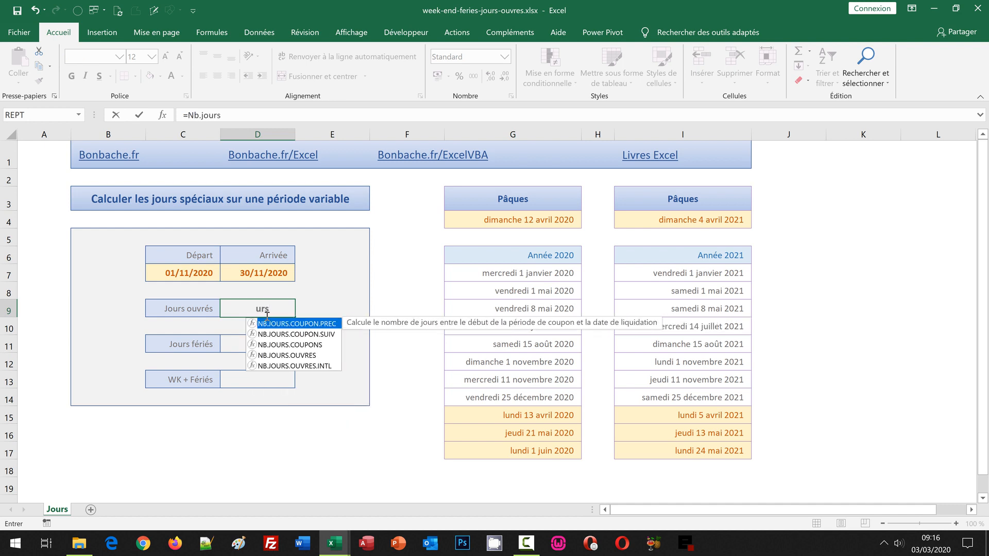
double_click(284, 355)
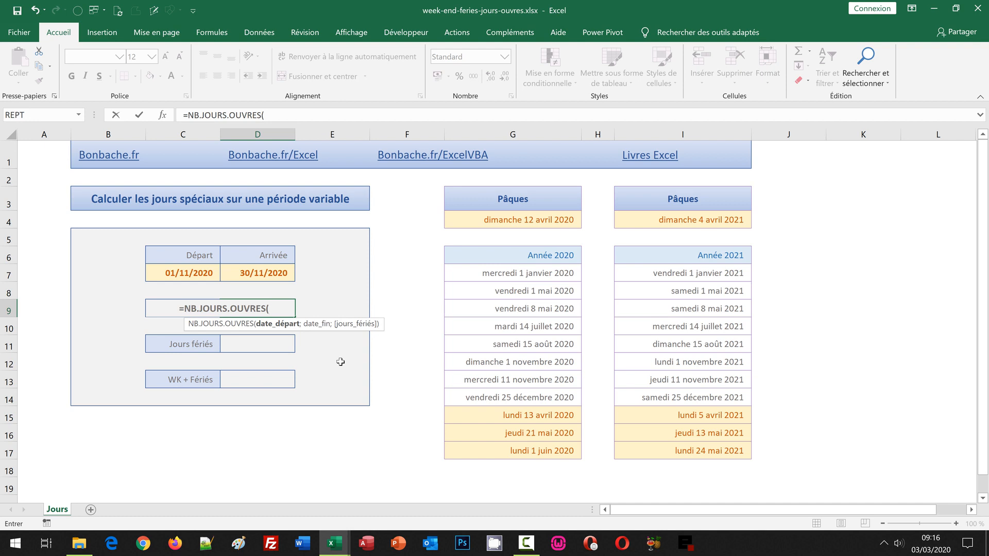
left_click(181, 274)
left_click(181, 275)
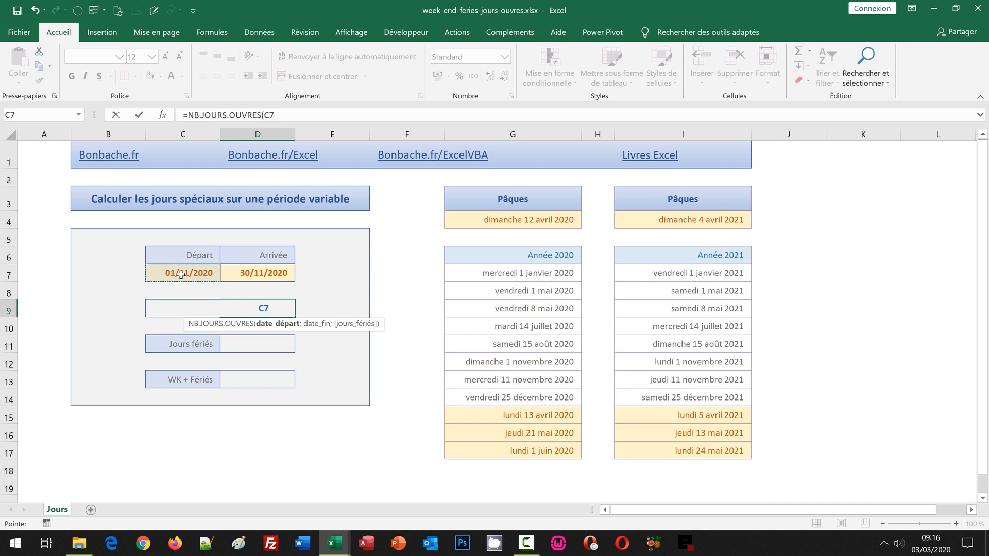
type(";")
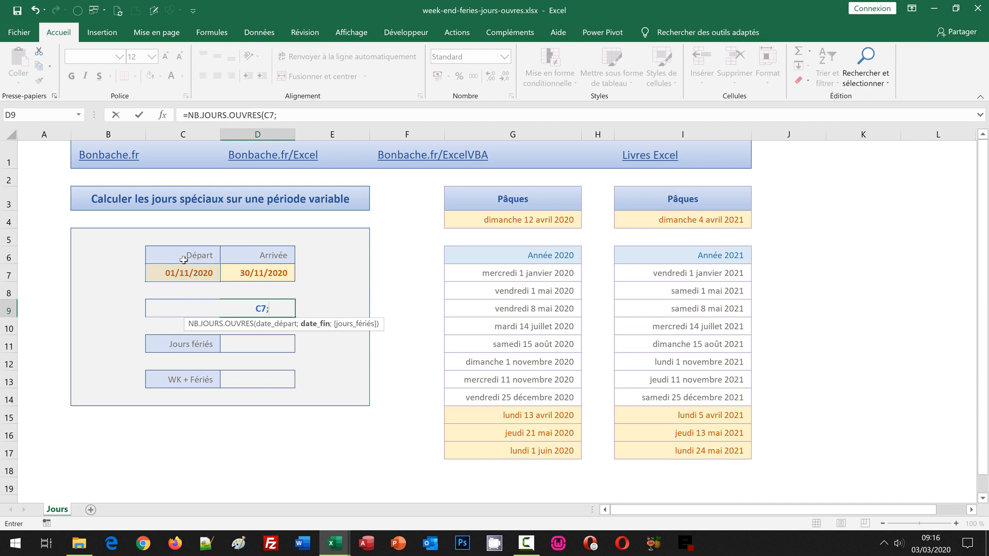
left_click(253, 274)
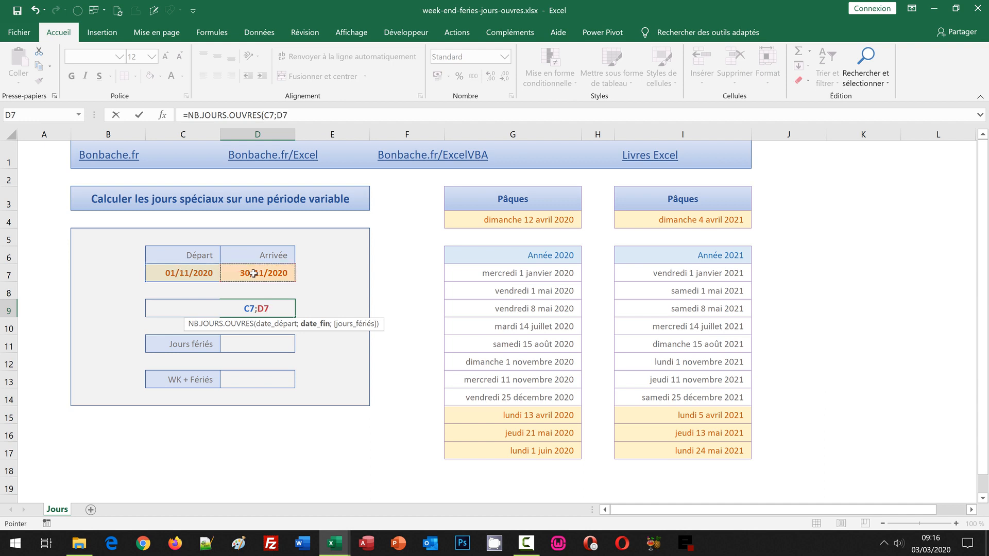
type(";")
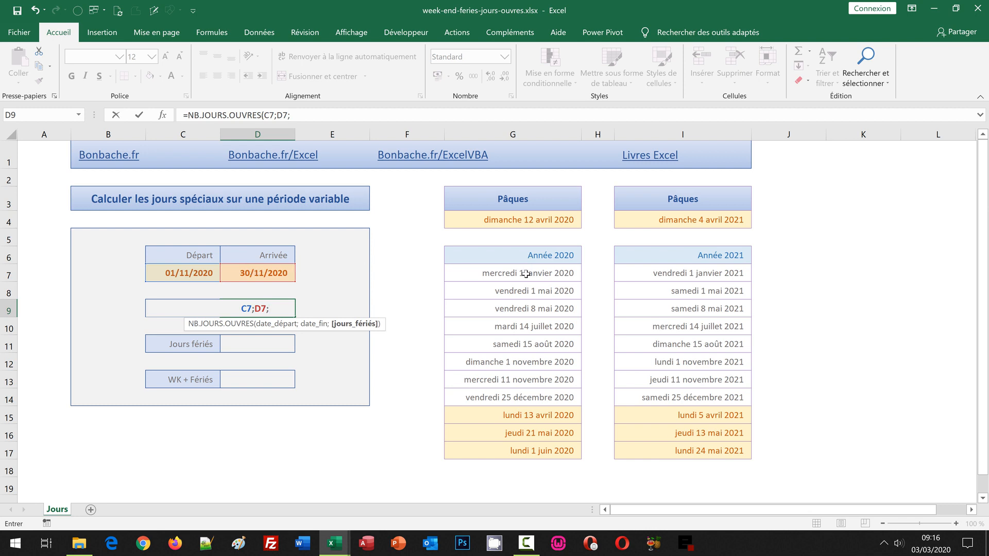
left_click_drag(524, 274, 718, 447)
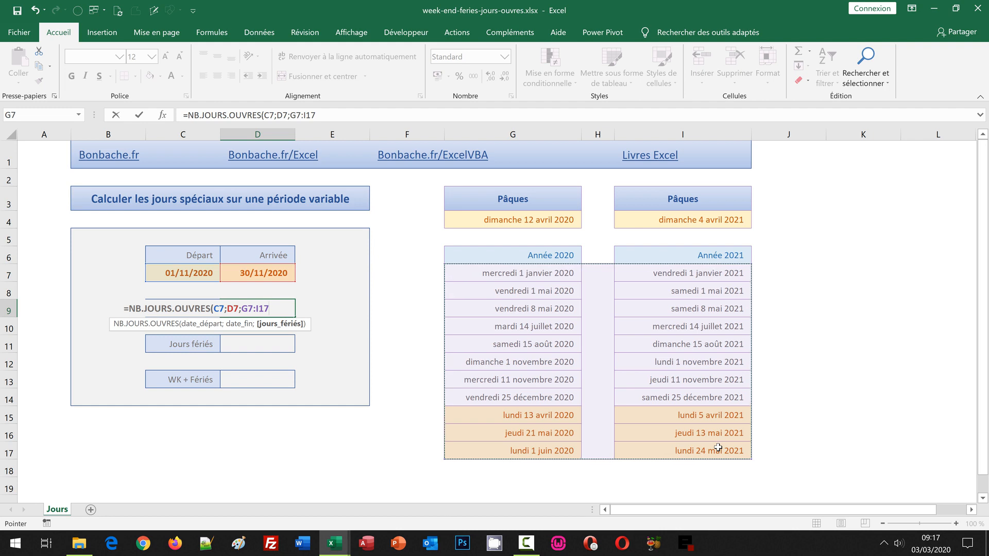
type(")")
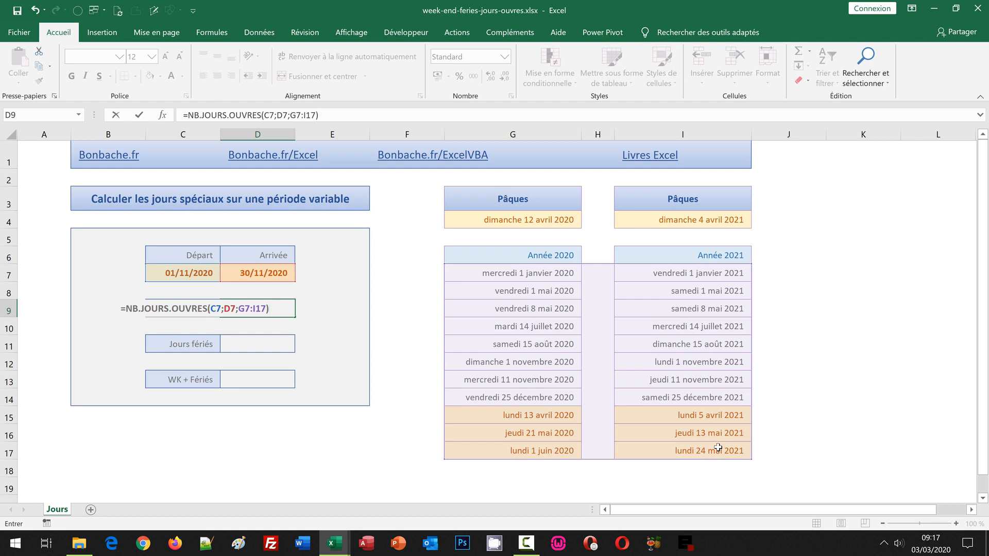
key("Return")
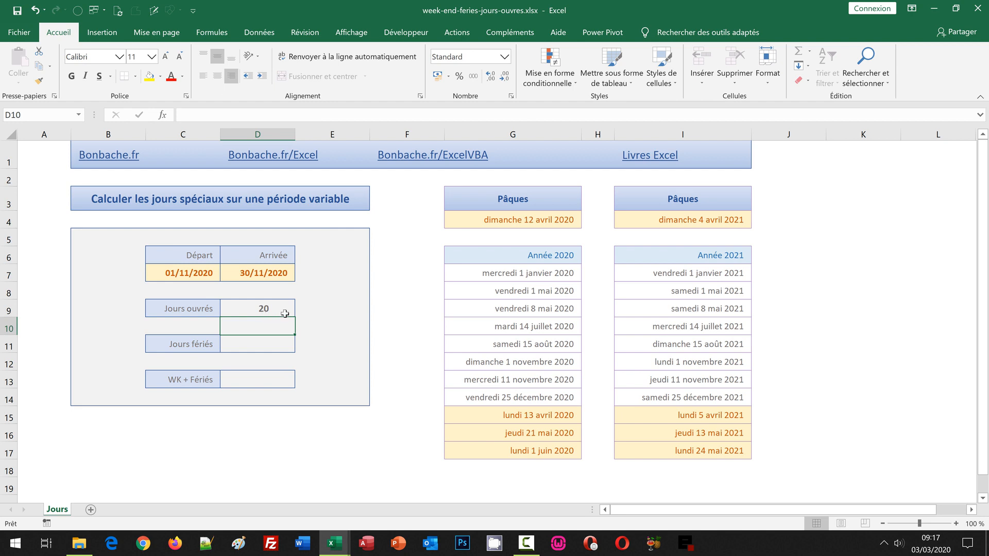
- Set the Arrivée date in D7 to 30/12/2020 and check the Jours ouvrés result
left_click(261, 273)
double_click(261, 273)
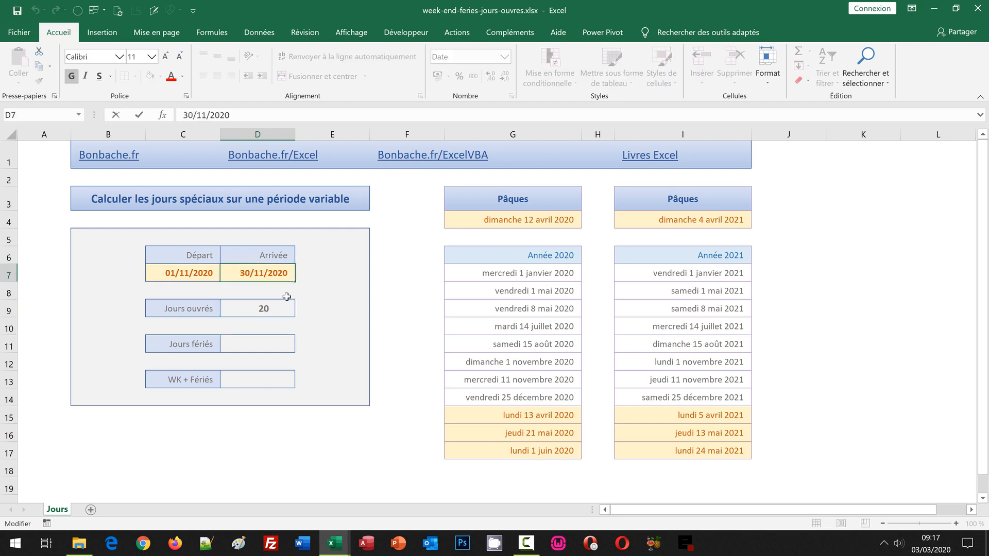
key("BackSpace")
type("2")
key("Return")
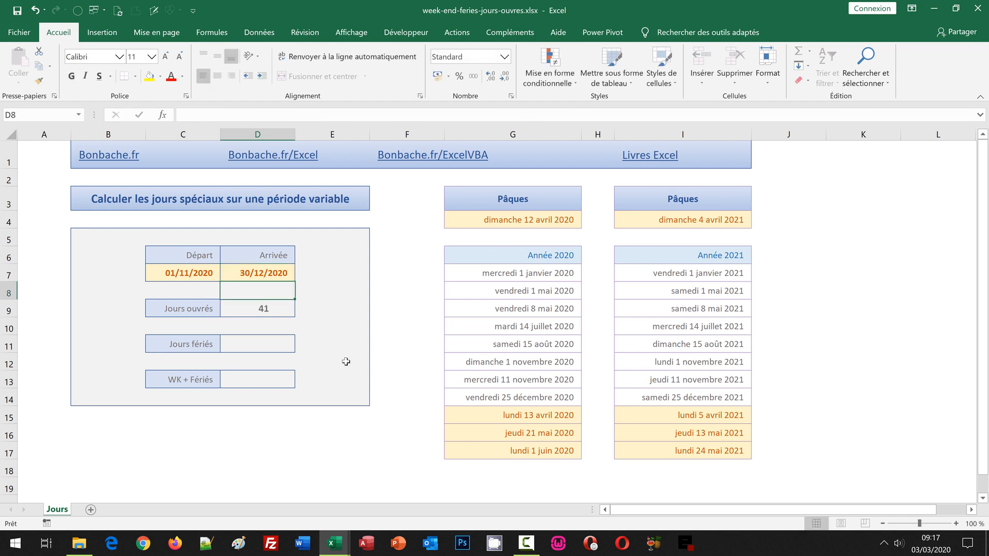
left_click(262, 312)
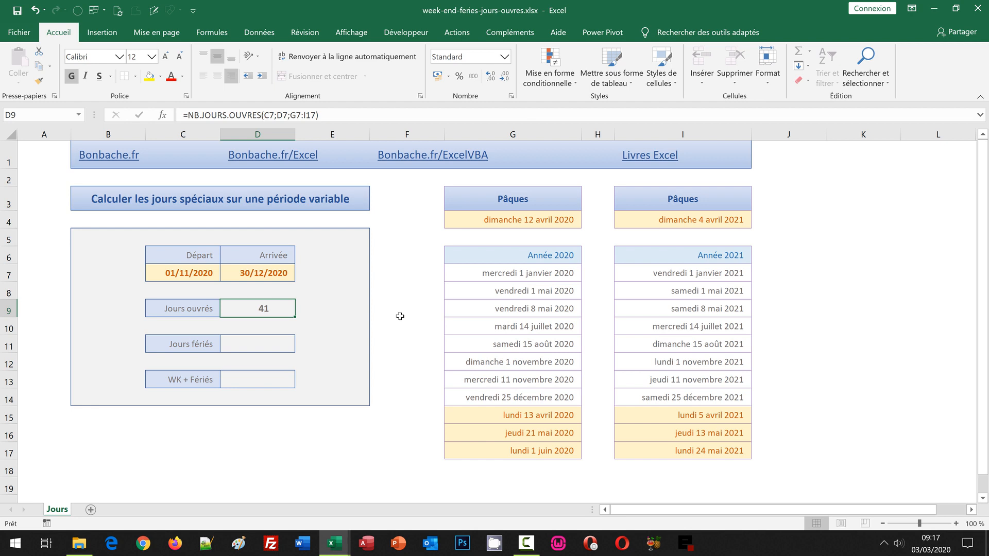
- Start the Jours fériés formula in D11 with =SommeProd(Nb.Si(G7:I17; using the holiday lists of both years as the range
left_click(284, 343)
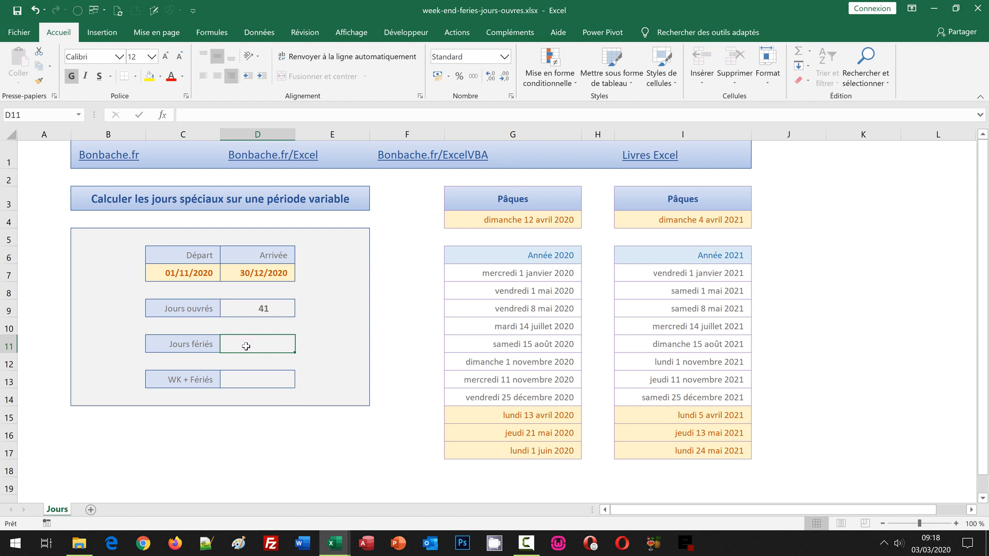
type("=")
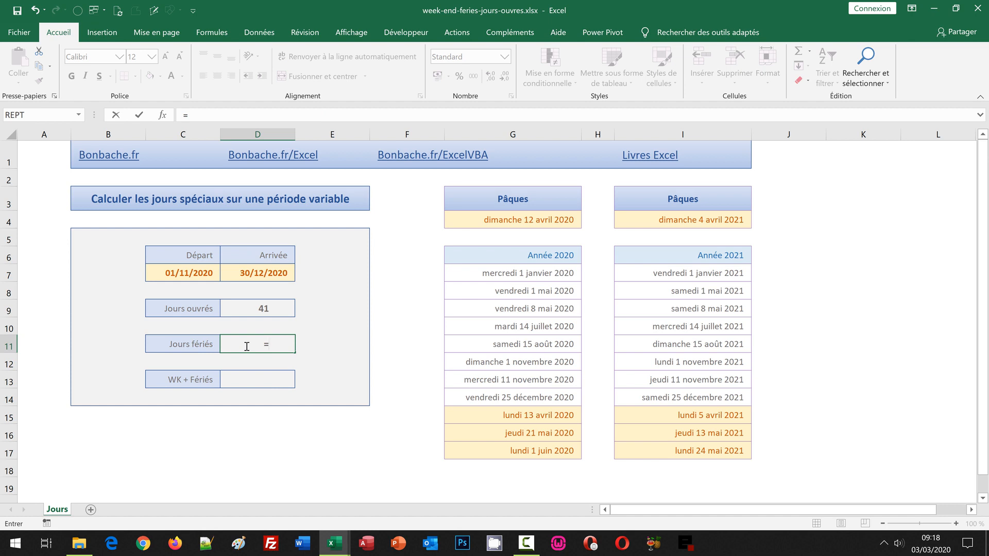
type("SommeProd")
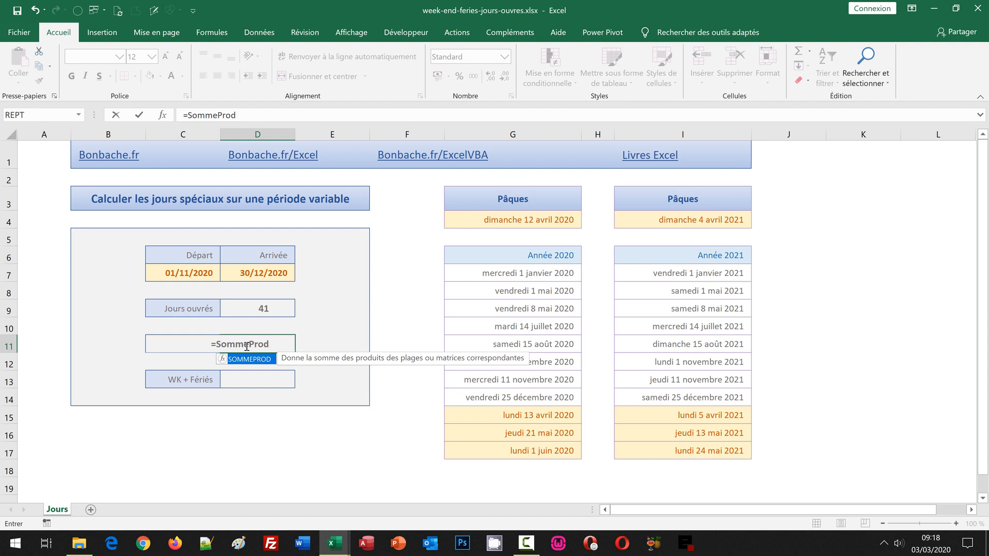
type("(")
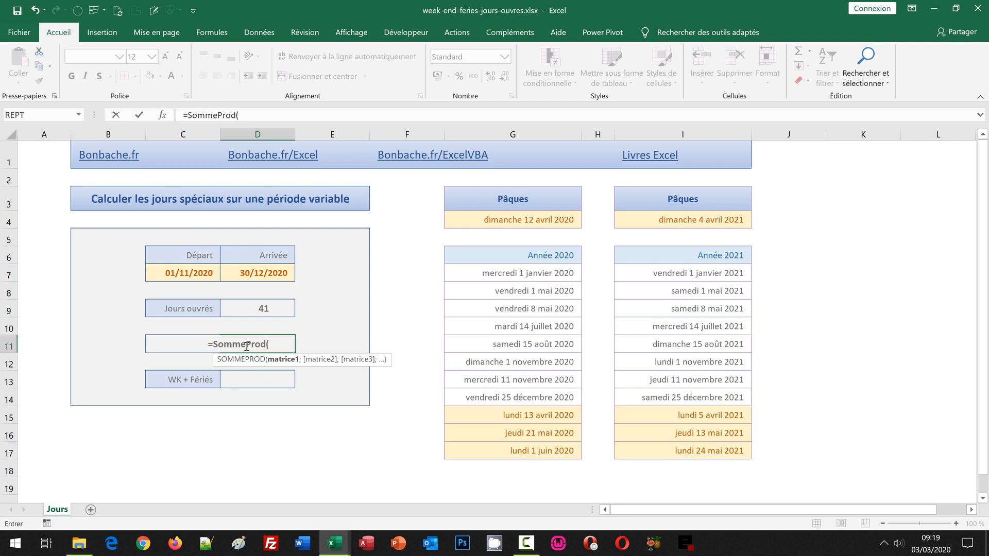
type("Nb")
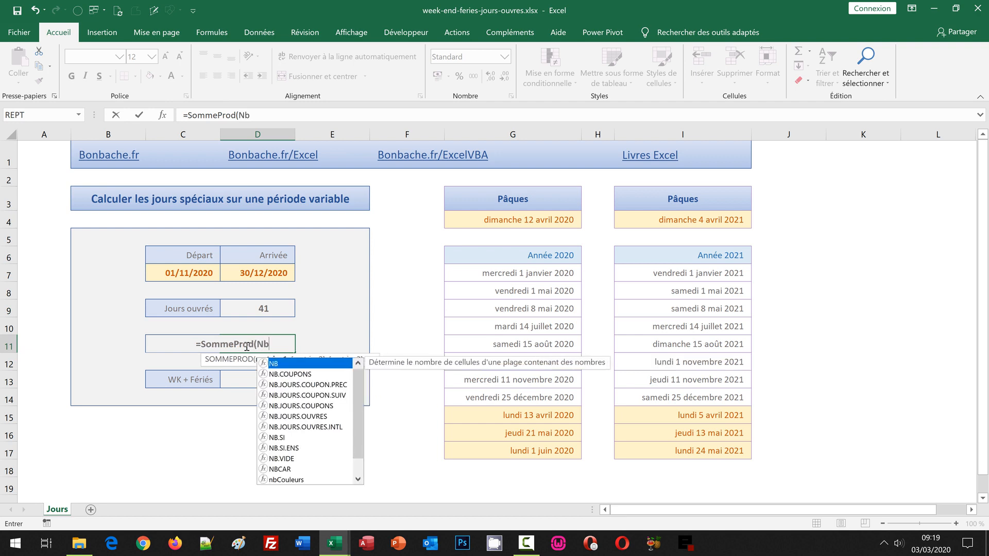
type(".Si(")
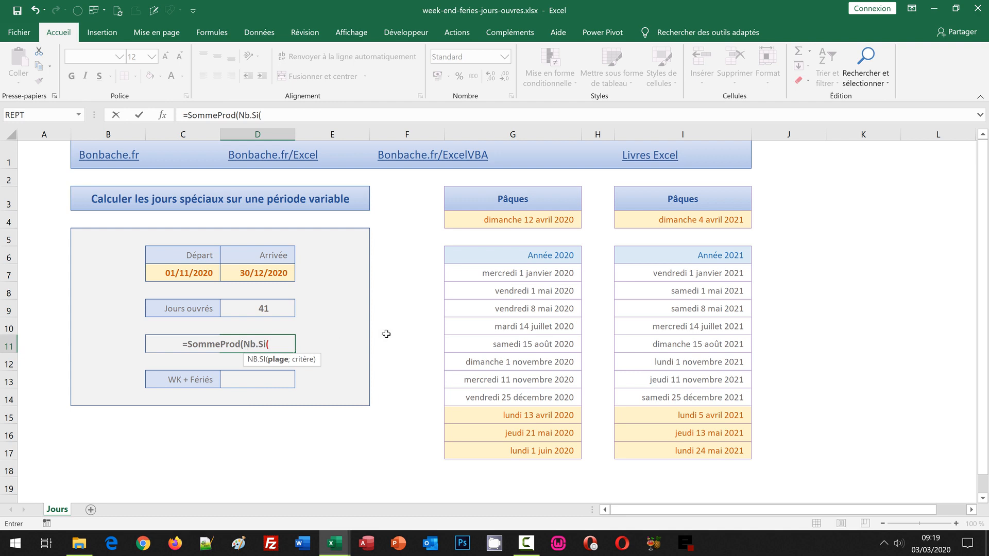
left_click_drag(494, 273, 722, 450)
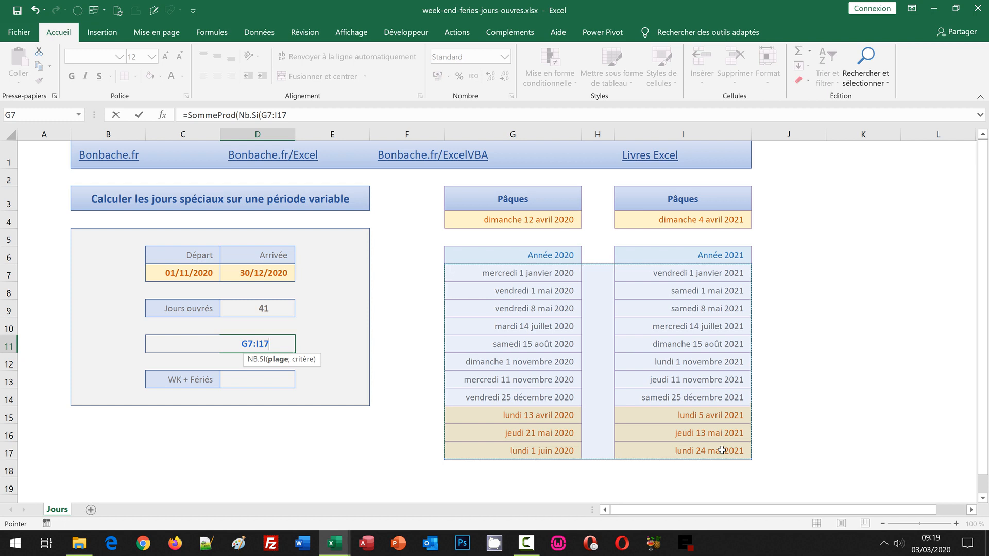
type(";")
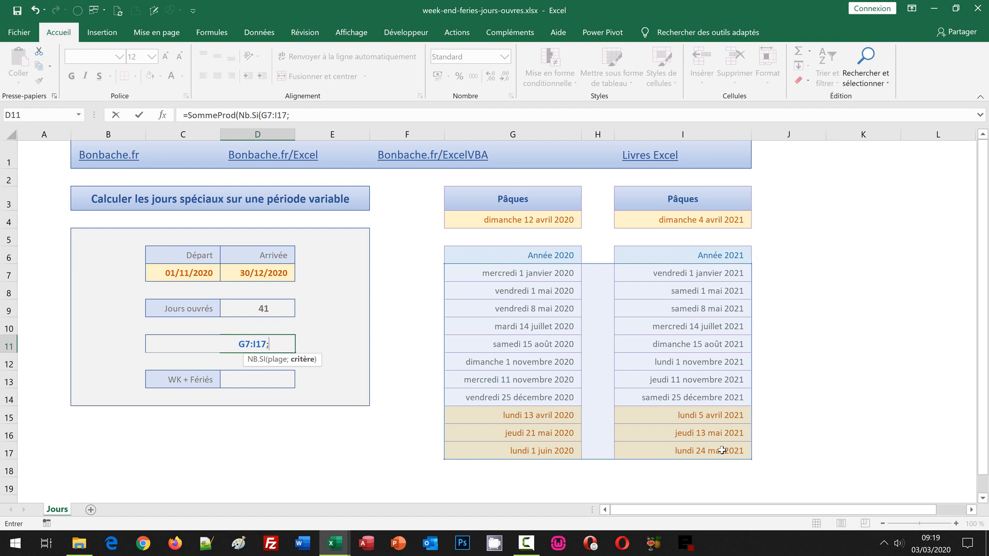
- Complete the D11 formula with the criterion Ligne(Indirect(C7 & ":" & D7)), close all parentheses and validate it
type("Ligne(")
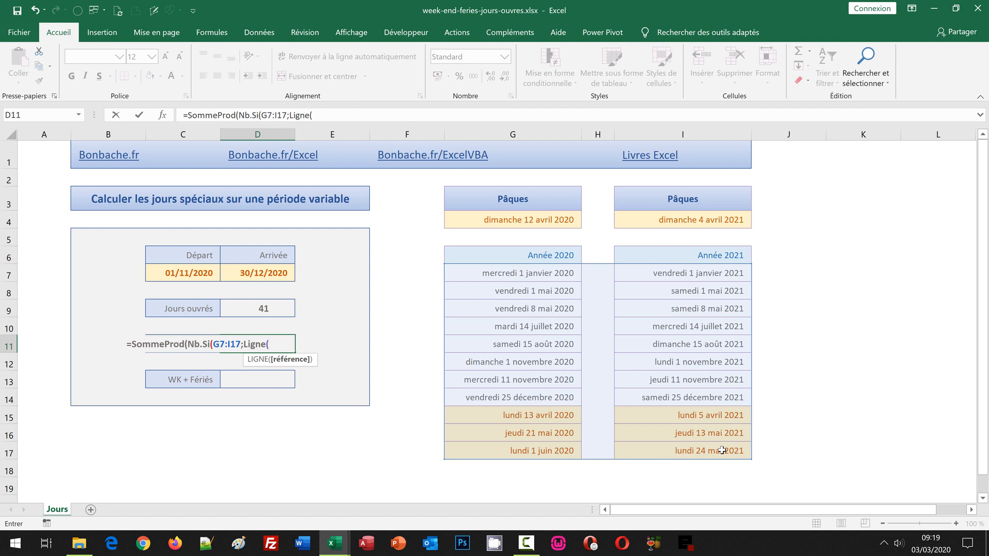
type("In")
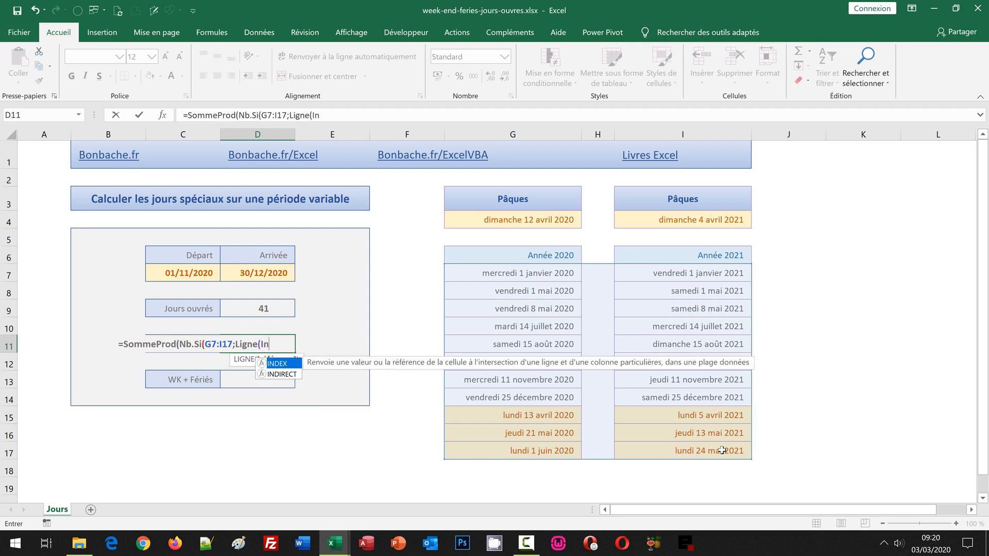
type("direct(")
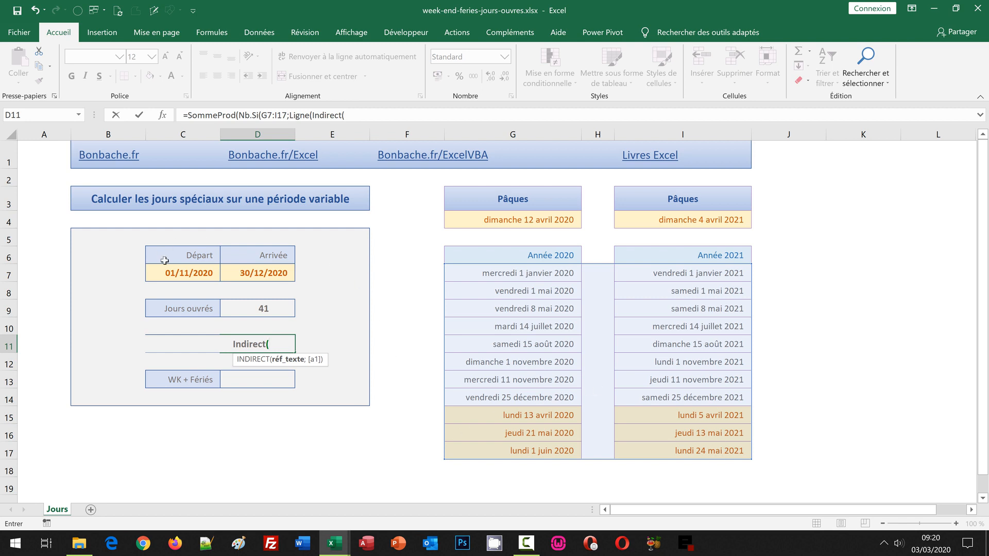
left_click(176, 275)
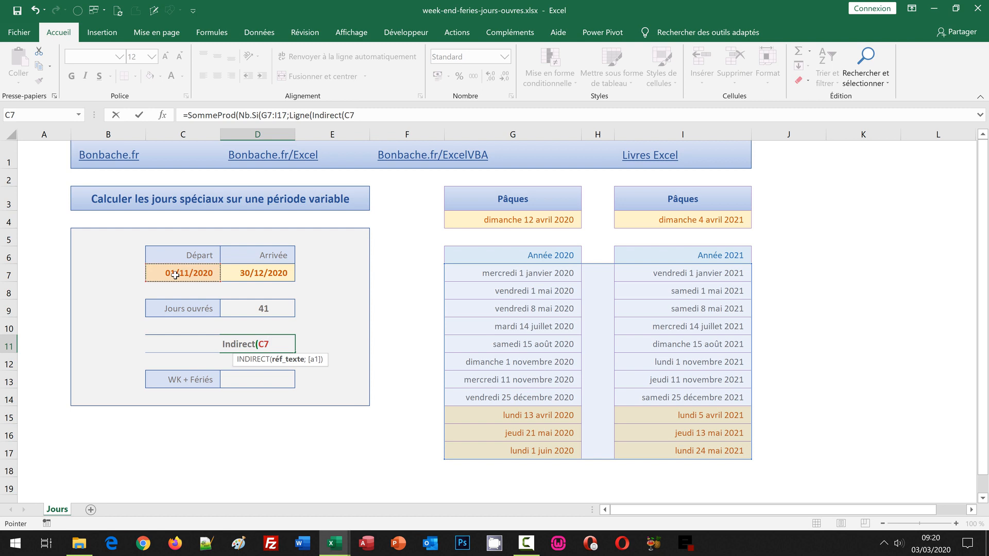
type("&")
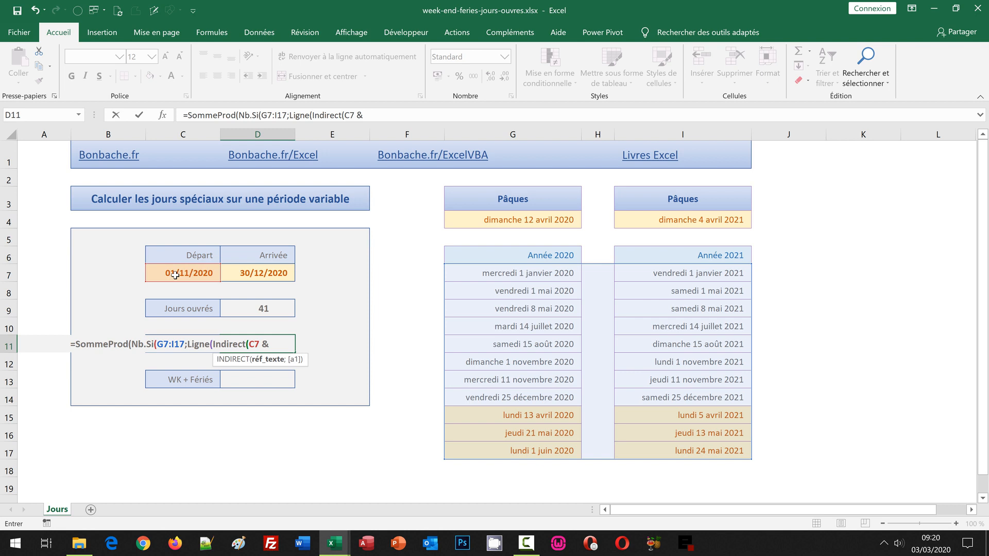
type("\":\"")
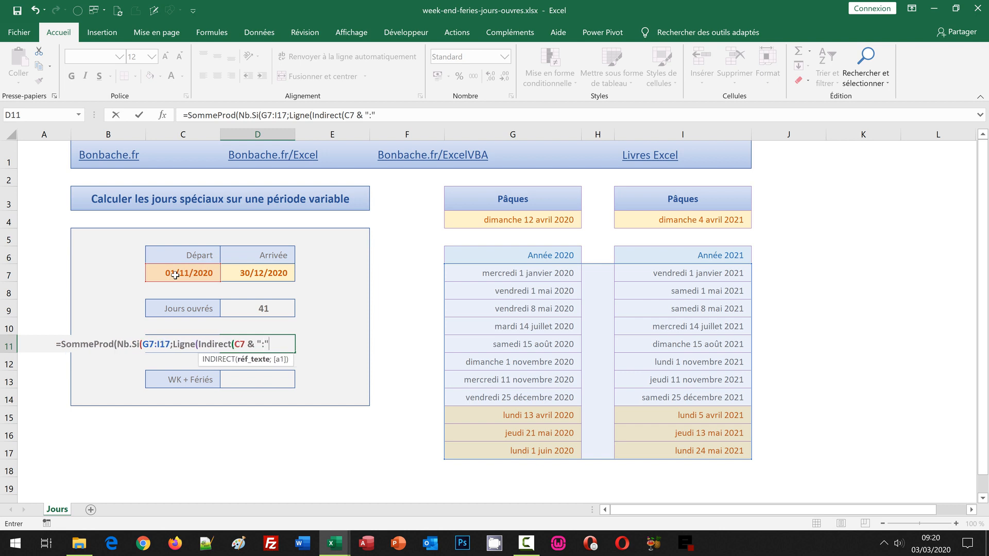
type(" &")
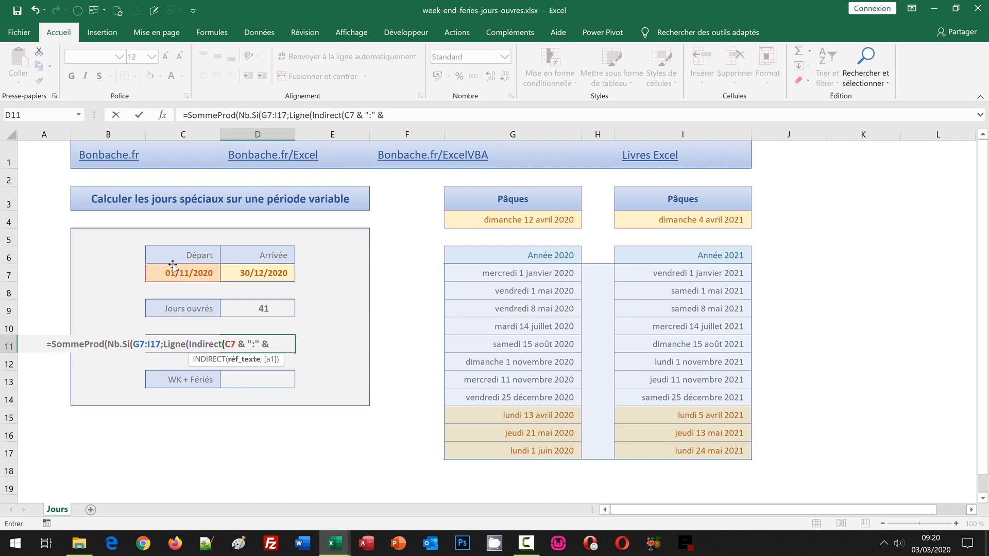
left_click(277, 273)
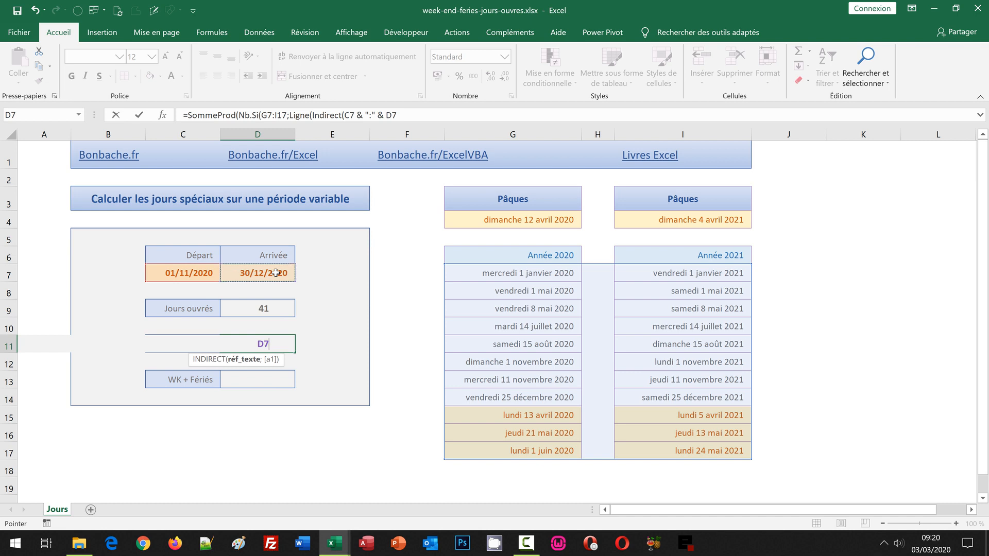
type(")")
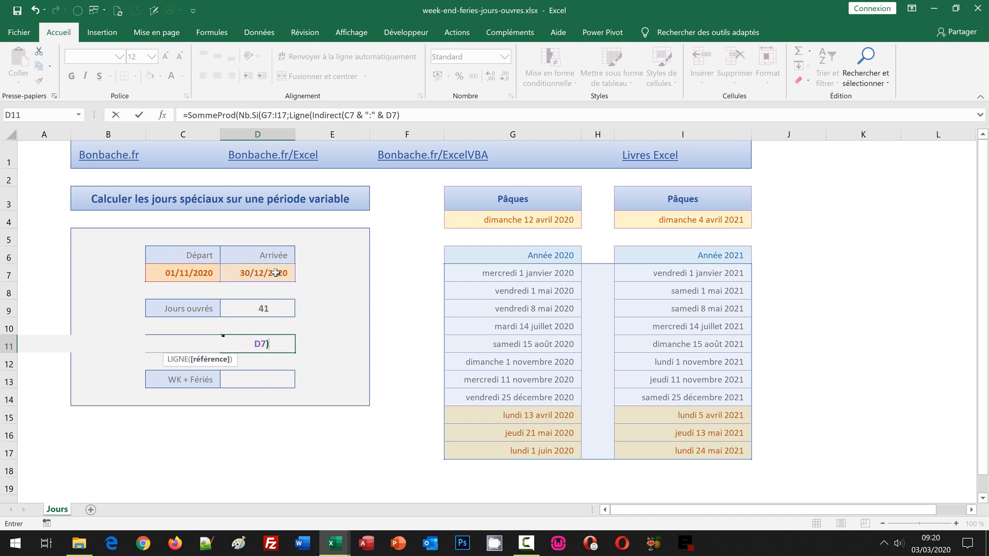
type(")")
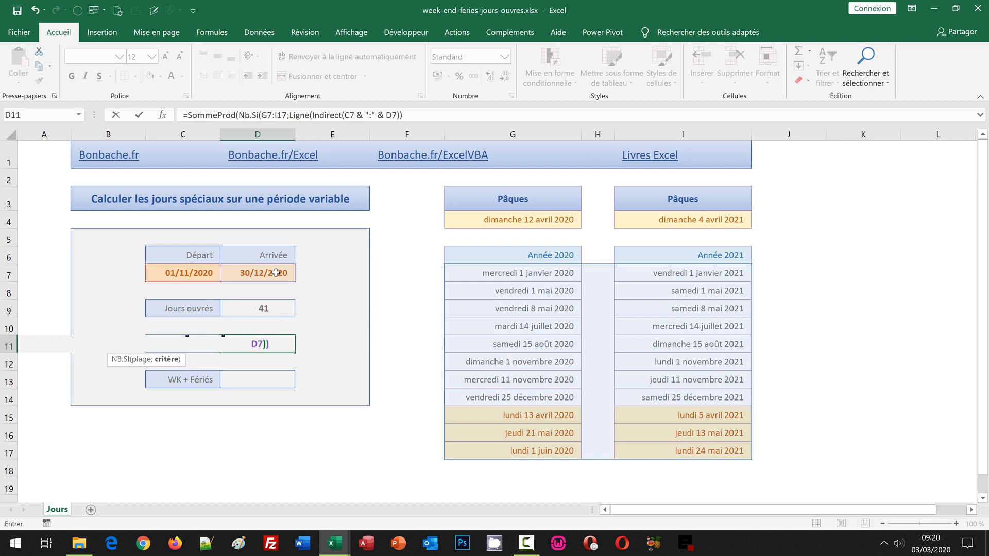
type(")")
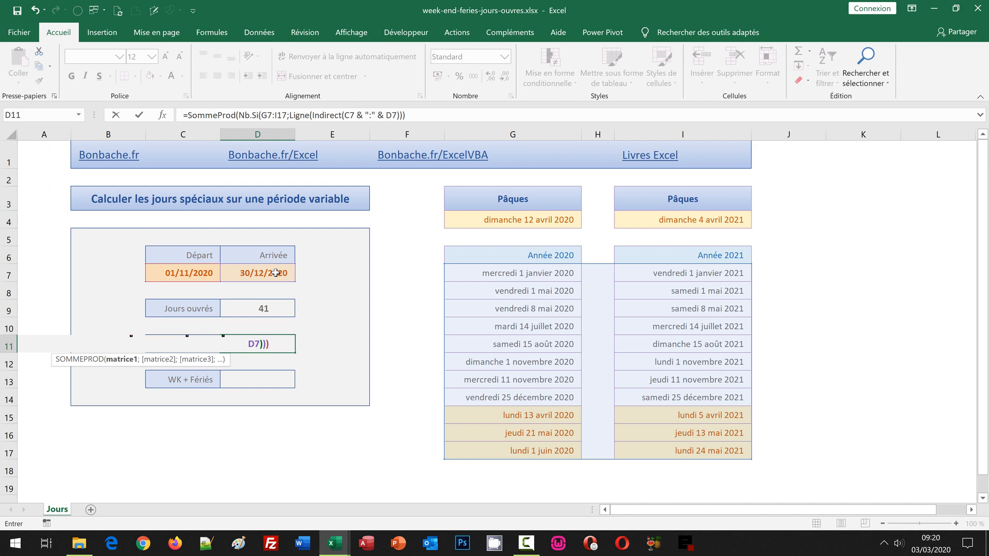
type(")")
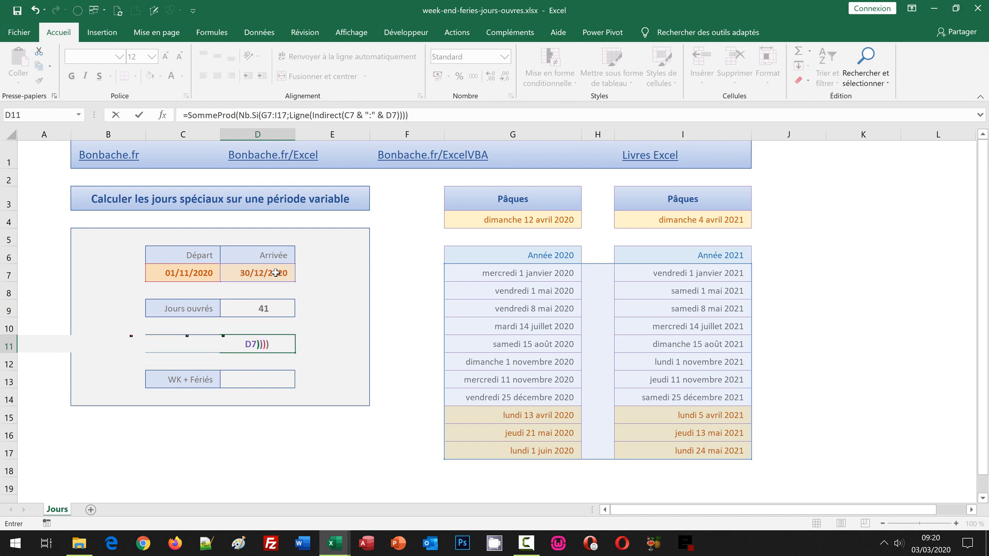
key("Return")
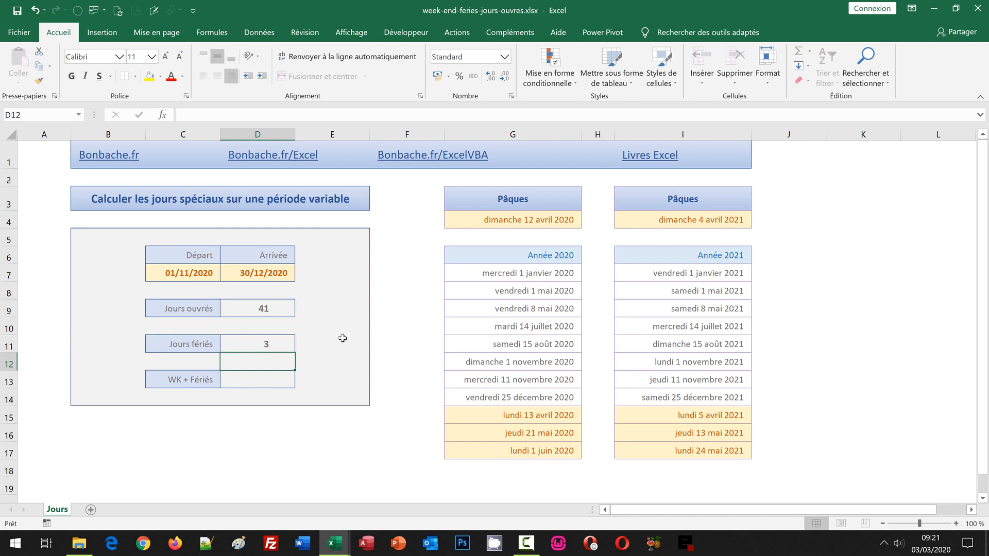
- Set the Arrivée date in D7 to 30/11/2020 to test the Jours ouvrés and Jours fériés formulas
double_click(260, 274)
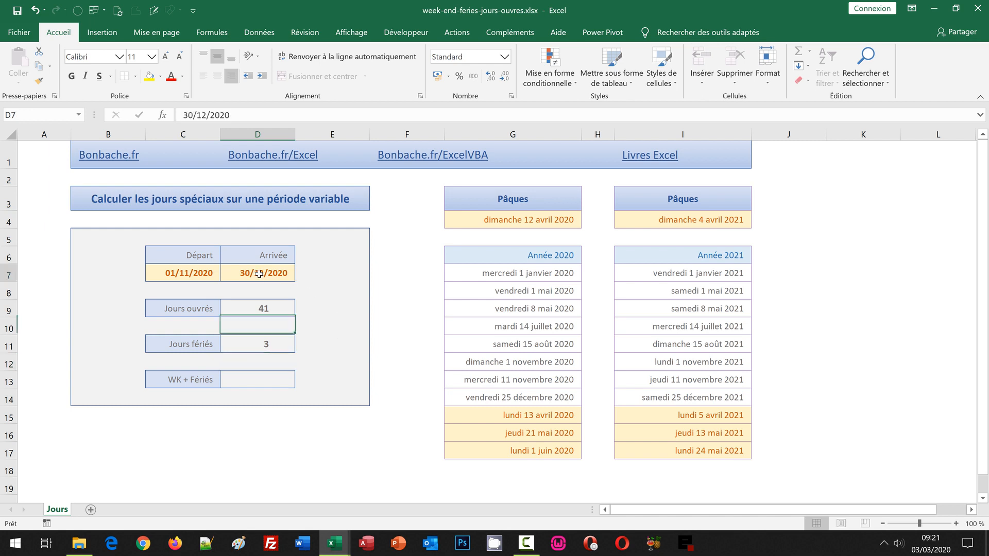
key("BackSpace")
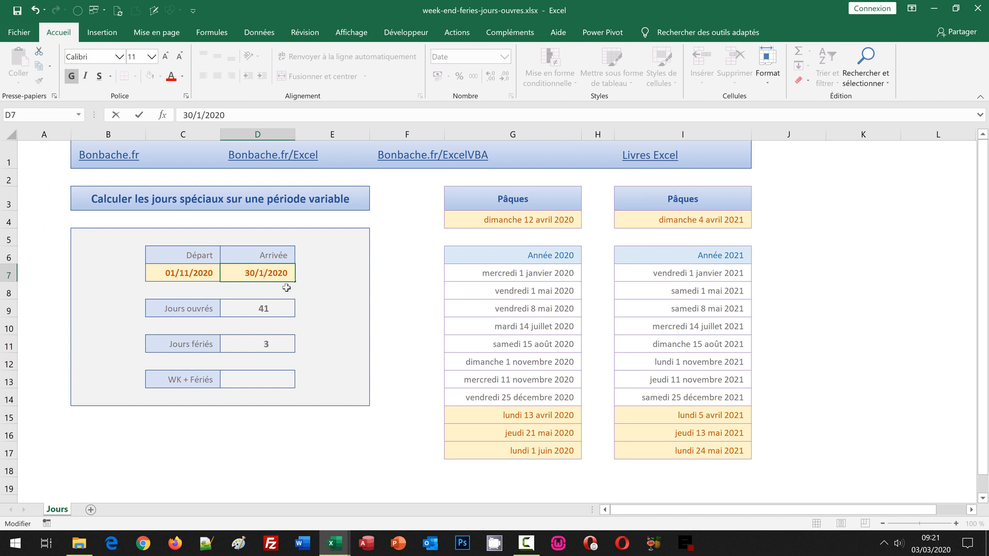
type("1")
key("Return")
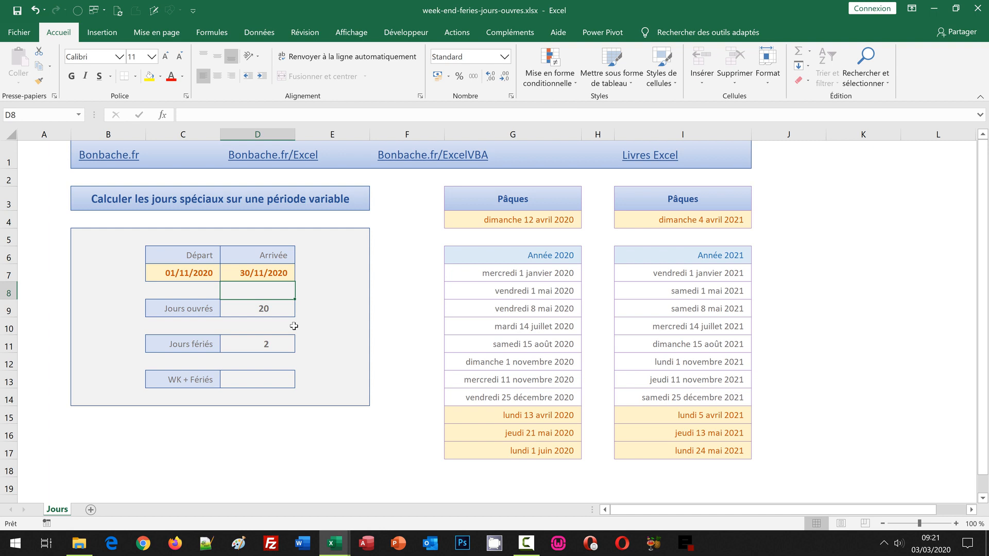
- Copy the LIGNE(INDIRECT(C7 & ":" & D7)) part of the Jours fériés formula in D11, keeping the formula intact
left_click(278, 379)
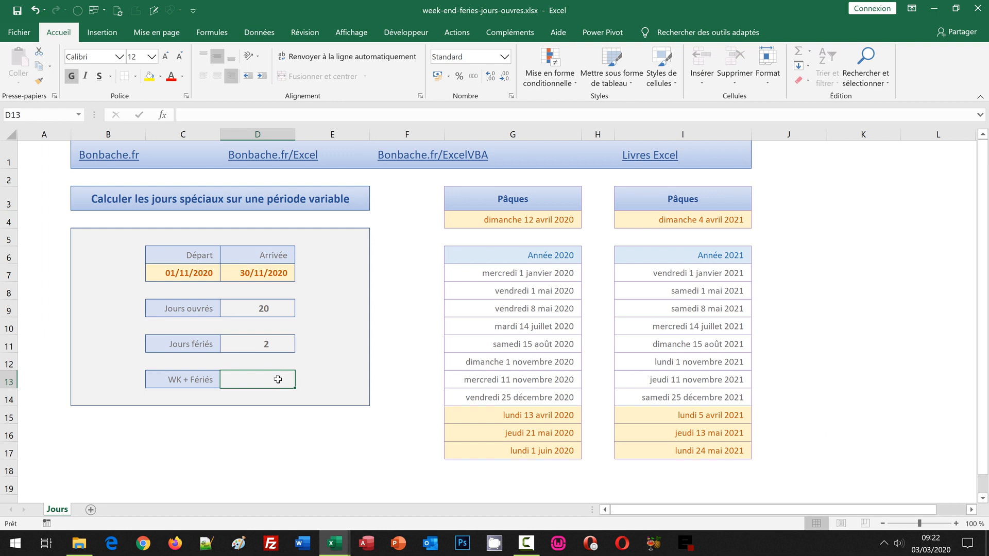
left_click(278, 348)
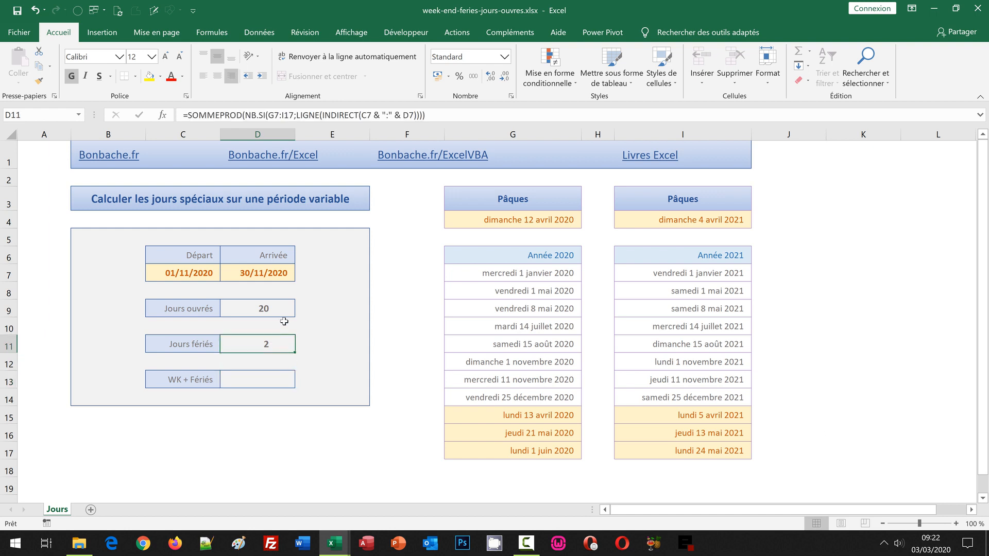
left_click(298, 115)
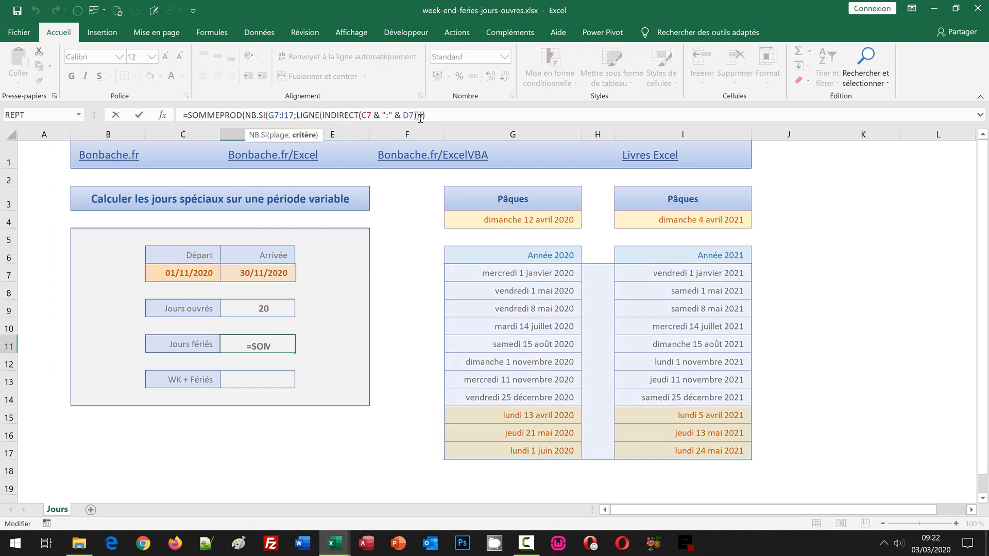
left_click_drag(420, 116, 296, 115)
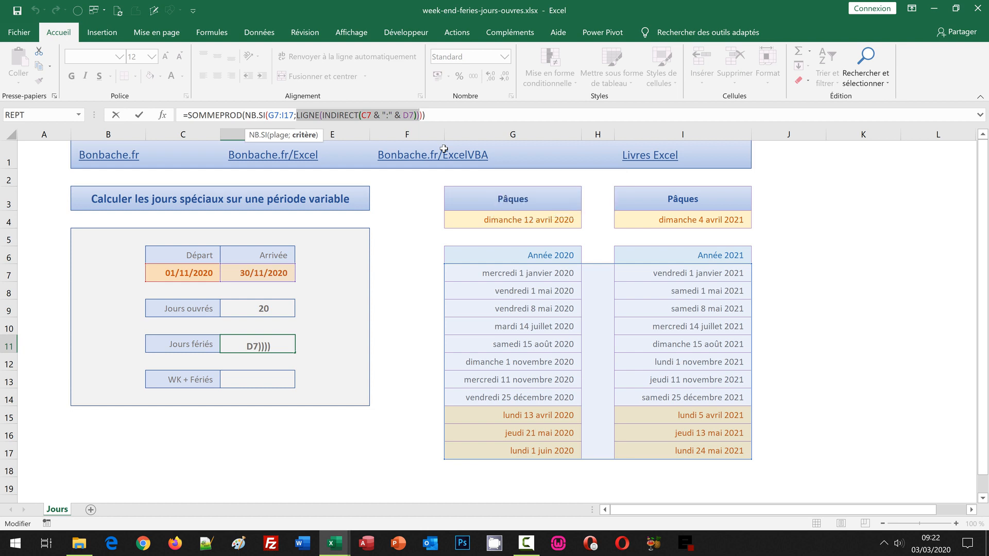
key("ctrl+c")
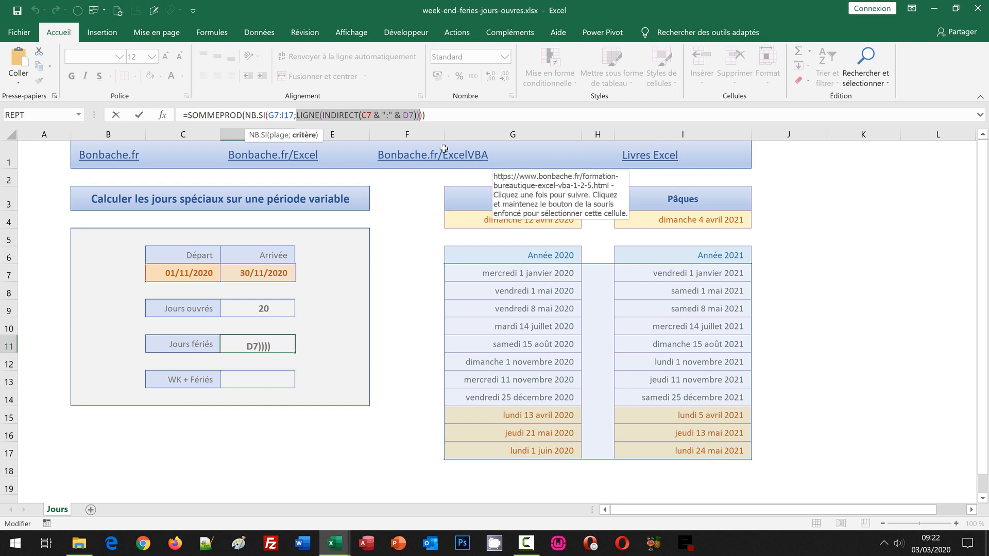
key("Return")
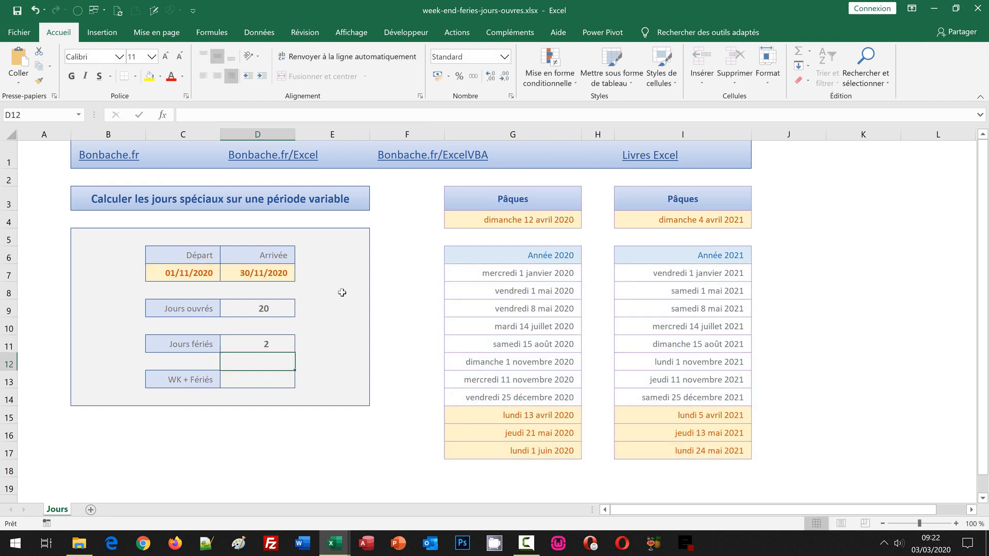
- Start the WK + Fériés formula in D13 with =SommeProd((JourSem(
left_click(246, 382)
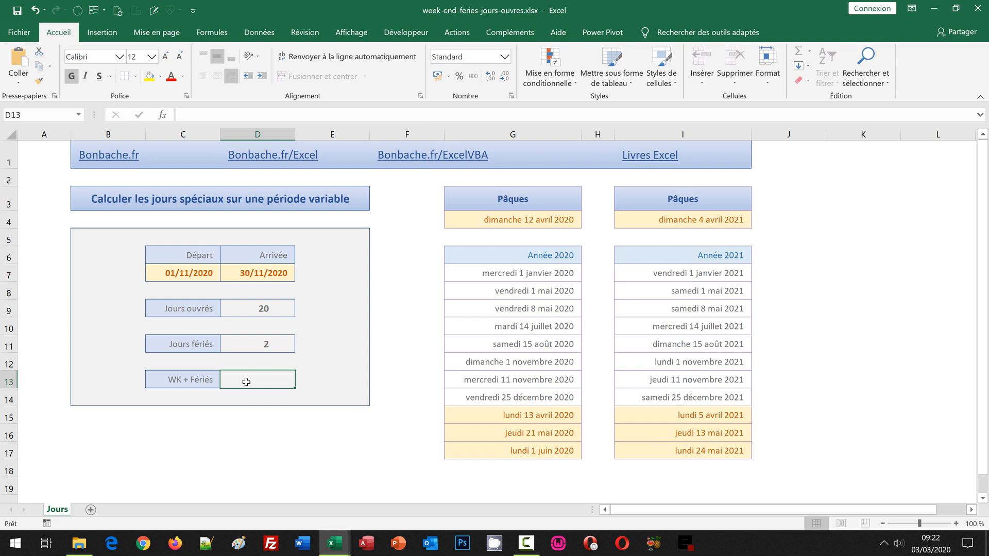
type("=")
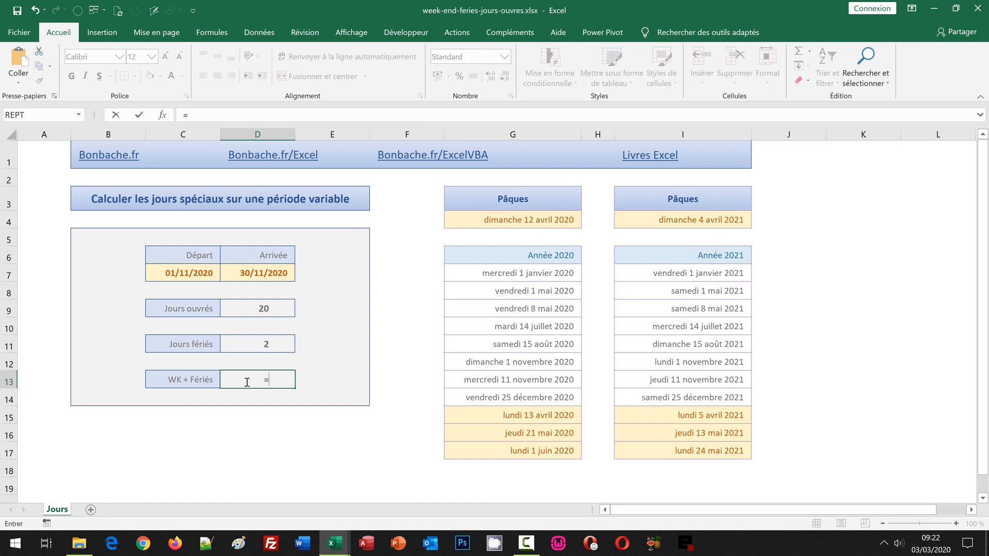
type("SommeProd(")
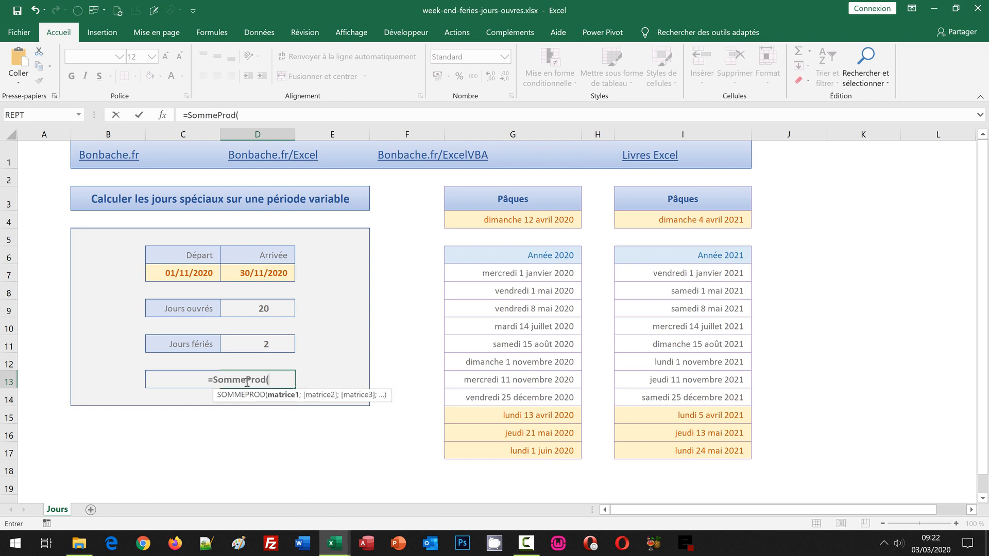
type("(")
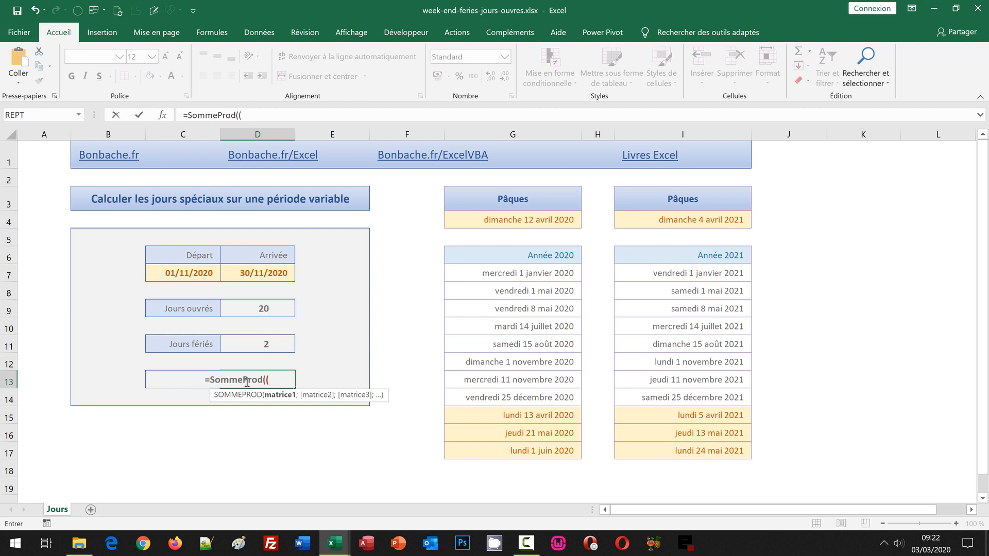
type("Jo")
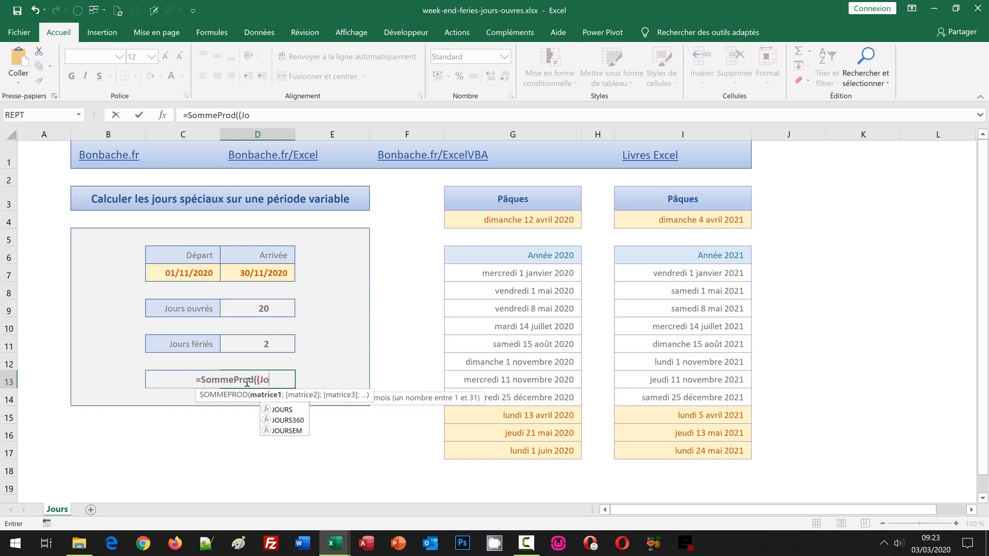
type("urSem(")
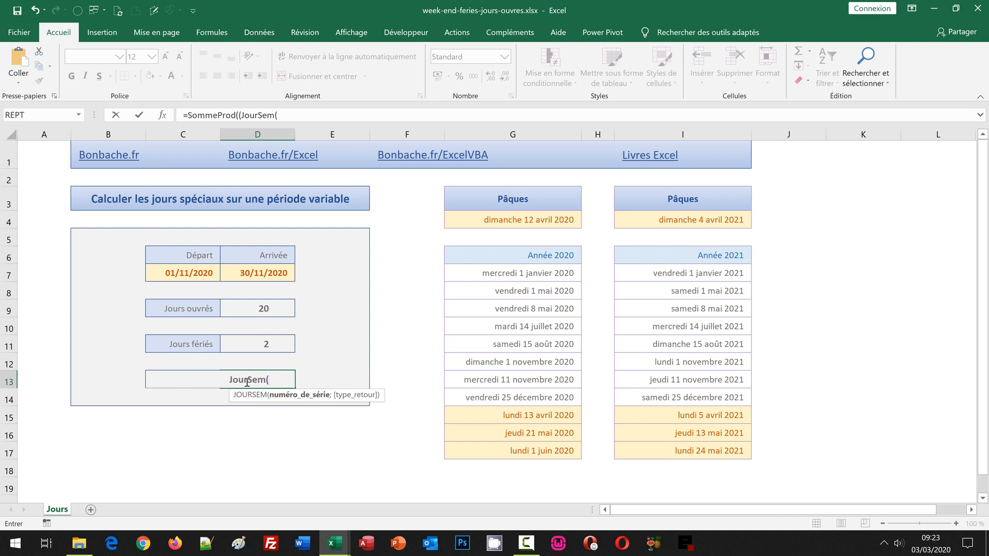
- Paste the copied LIGNE(INDIRECT(C7 & ":" & D7)) as JourSem's date argument in D13, with return type 2 and the test >5
key("ctrl+v")
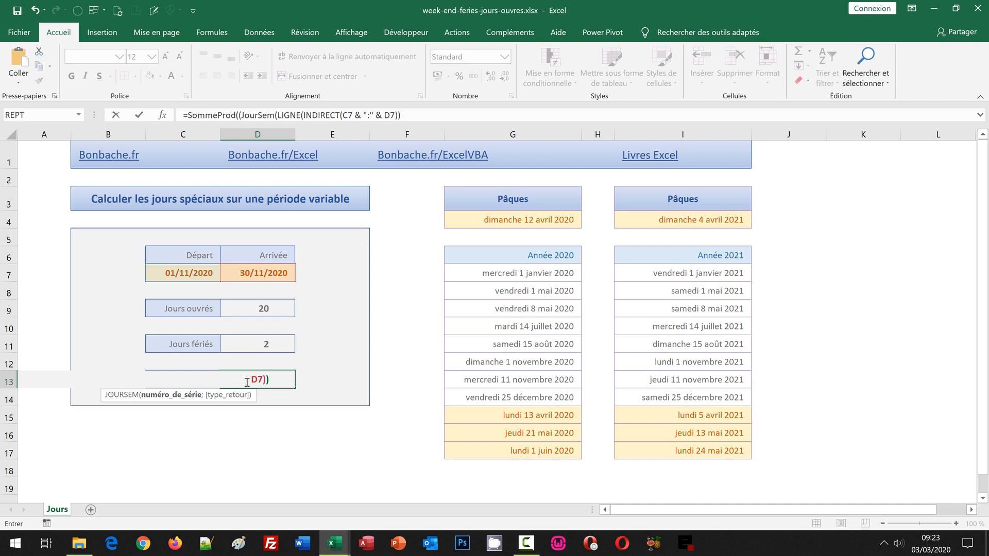
type(";")
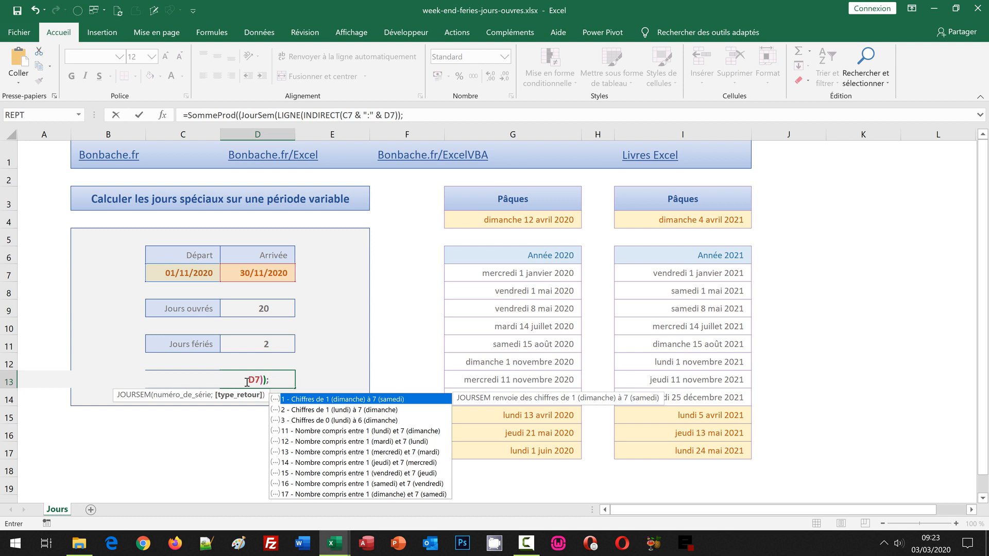
type("2")
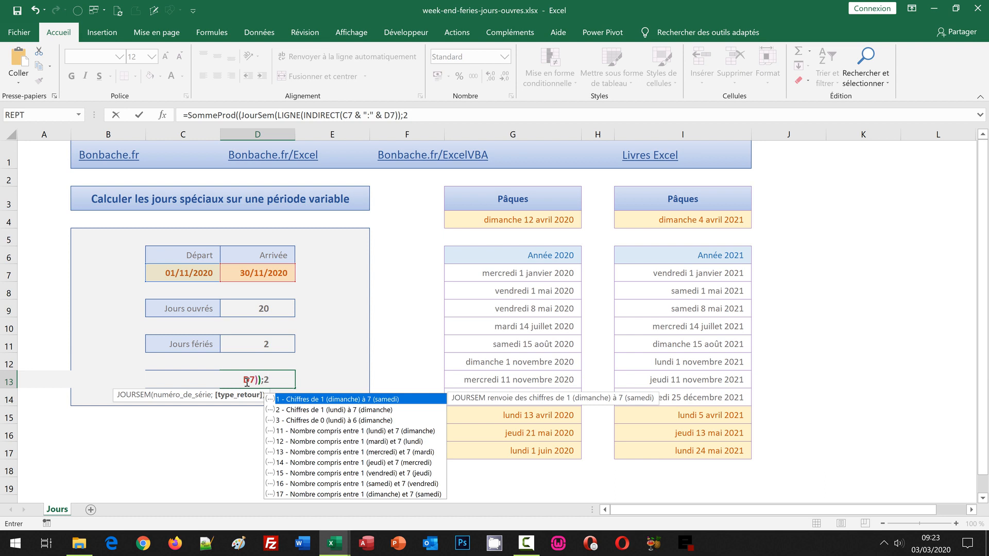
type(")")
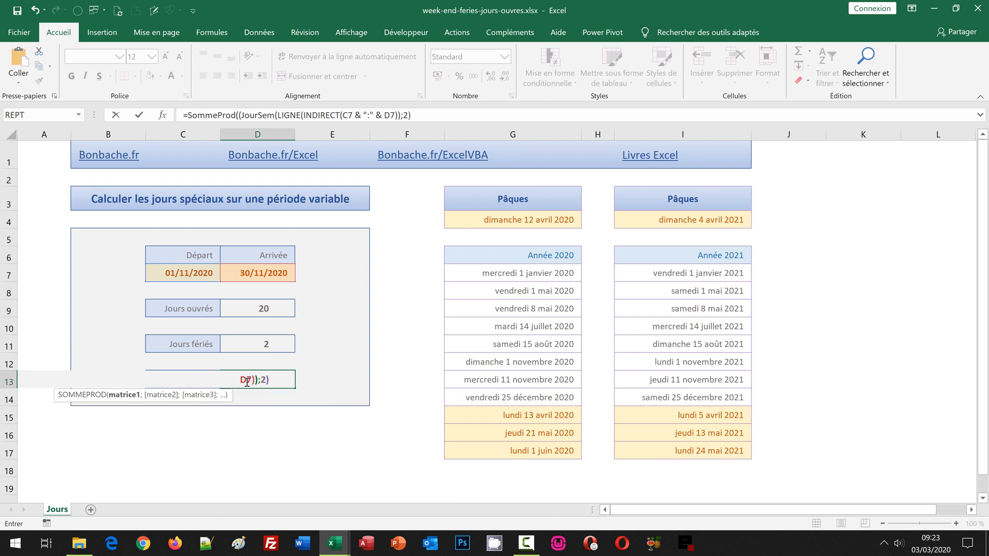
type(">5")
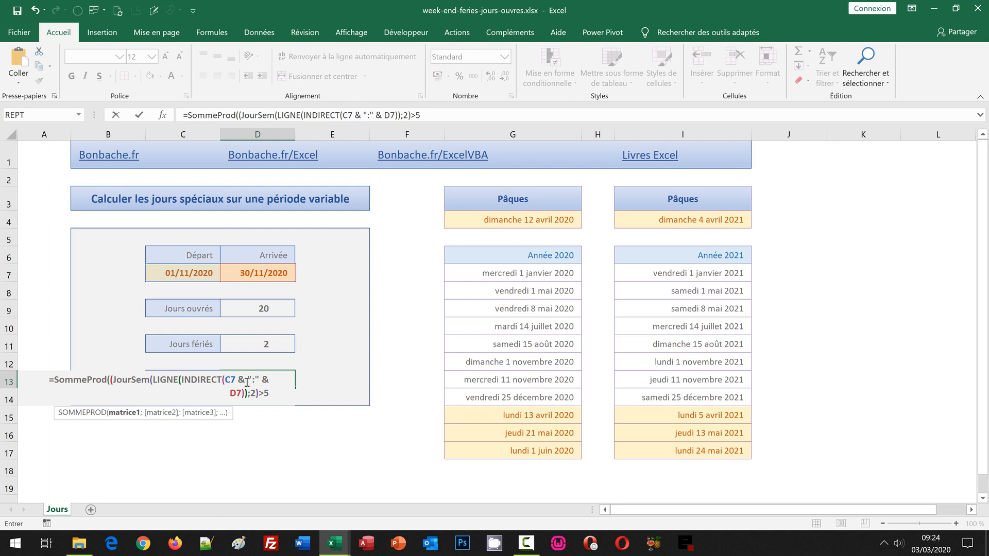
- Multiply the D13 weekend test by (Nb.Si(G7:I17;LIGNE(INDIRECT(C7 & ":" & D7)))=0) to exclude holidays, and close the SommeProd function
type(")*")
type("(")
type("Nb.Si(")
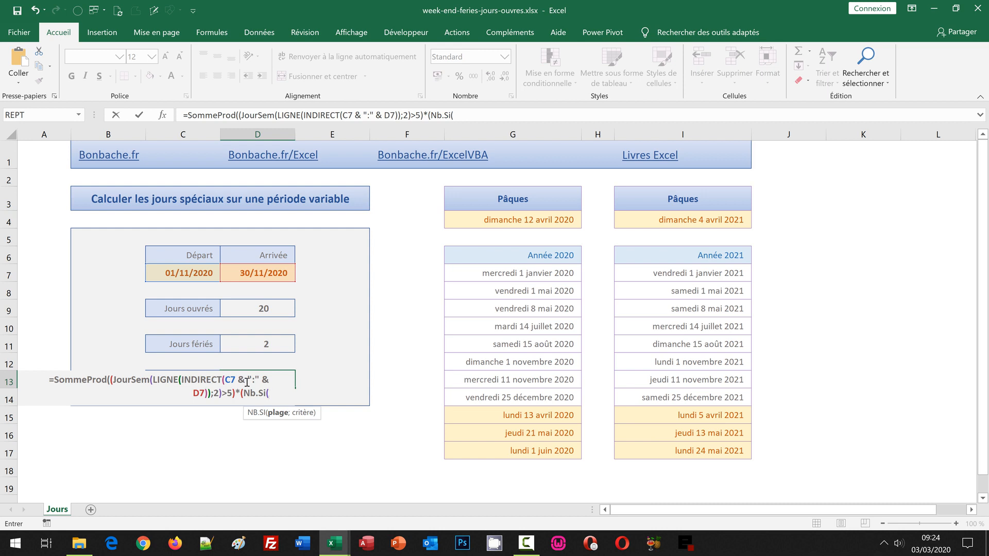
left_click_drag(520, 274, 712, 442)
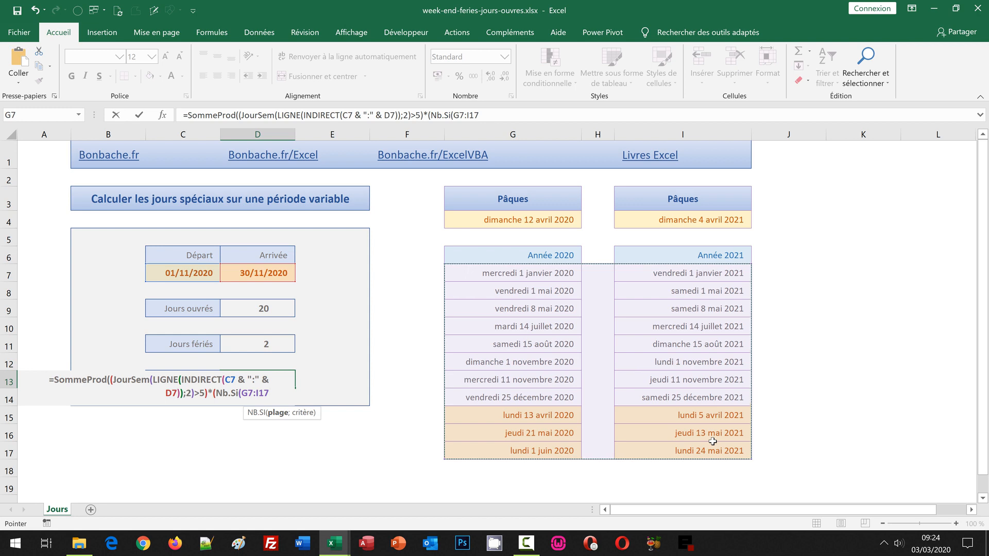
type(";")
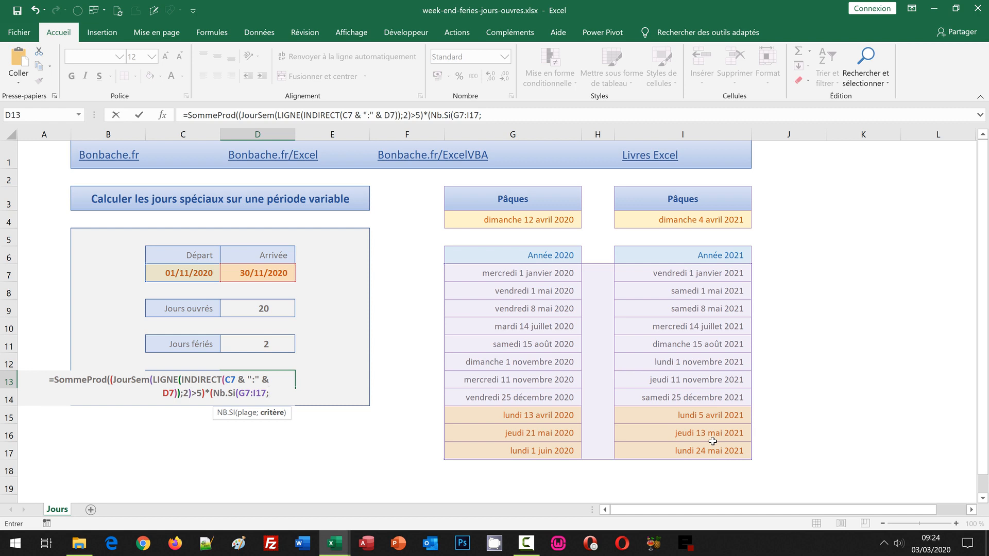
type("LIGNE(INDIRECT(C7 & \":\" & D7))")
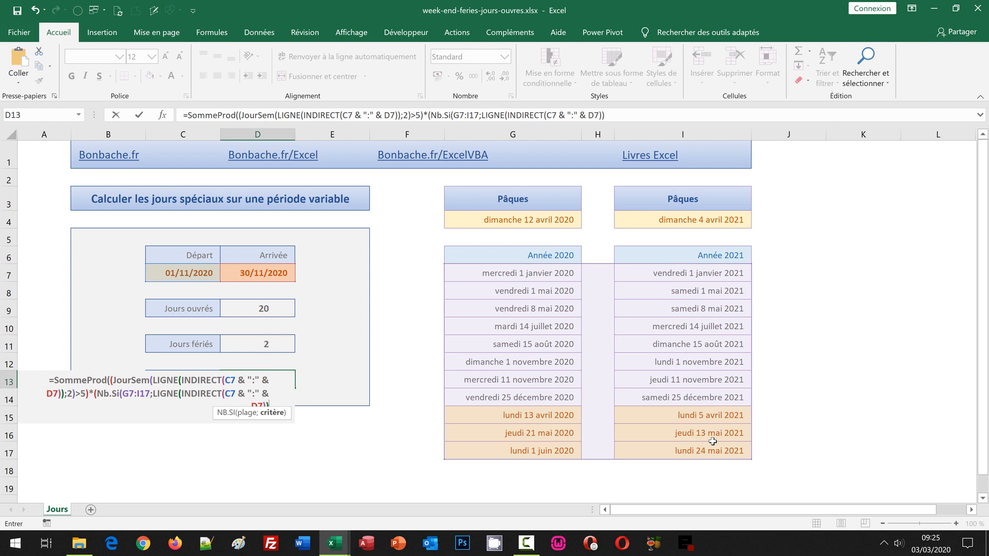
type(")")
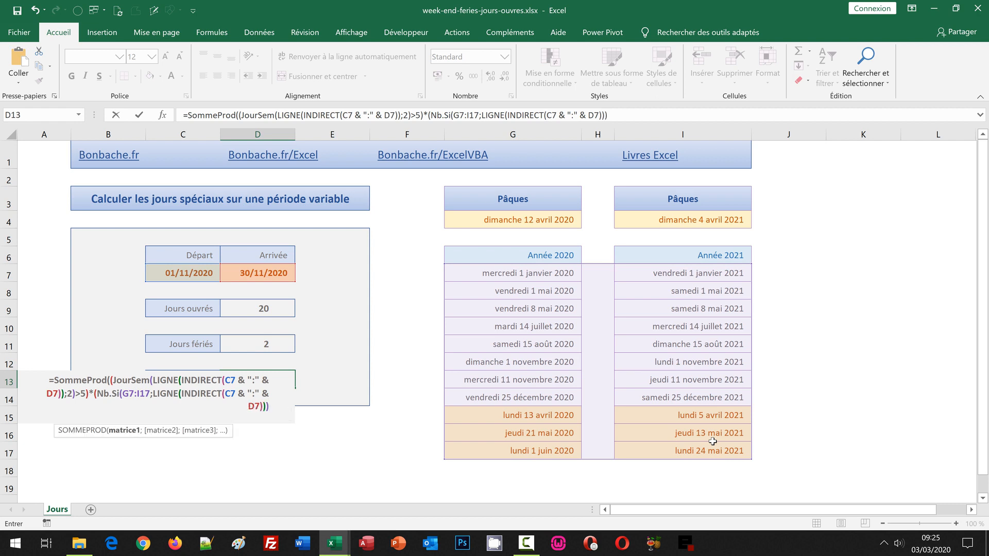
type("=")
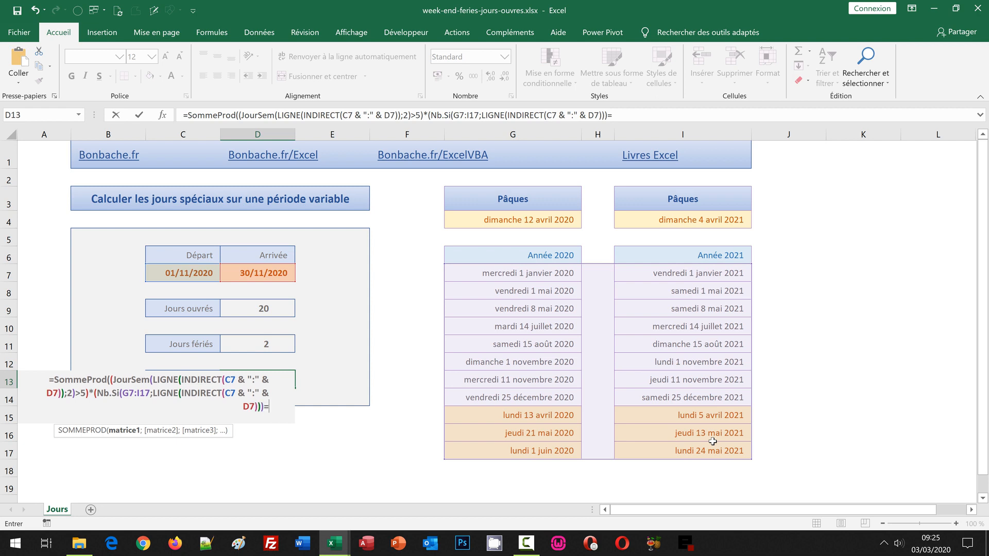
type("0")
type("))")
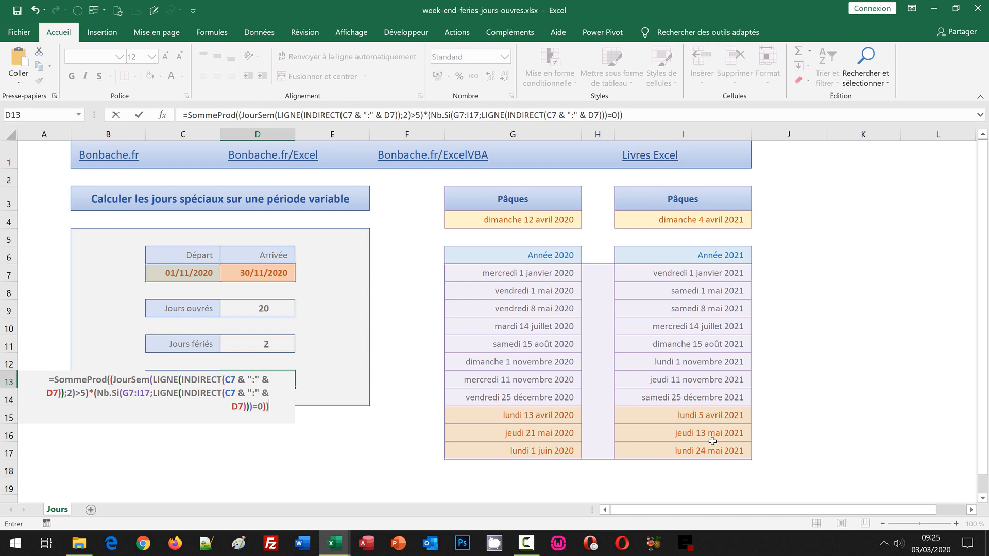
- Add +SommeProd(Nb.Si(G7:I17;LIGNE(INDIRECT(C7 & ":" & D7)))) to the D13 formula to include the public holidays, and validate it
type("+")
type("SommePro")
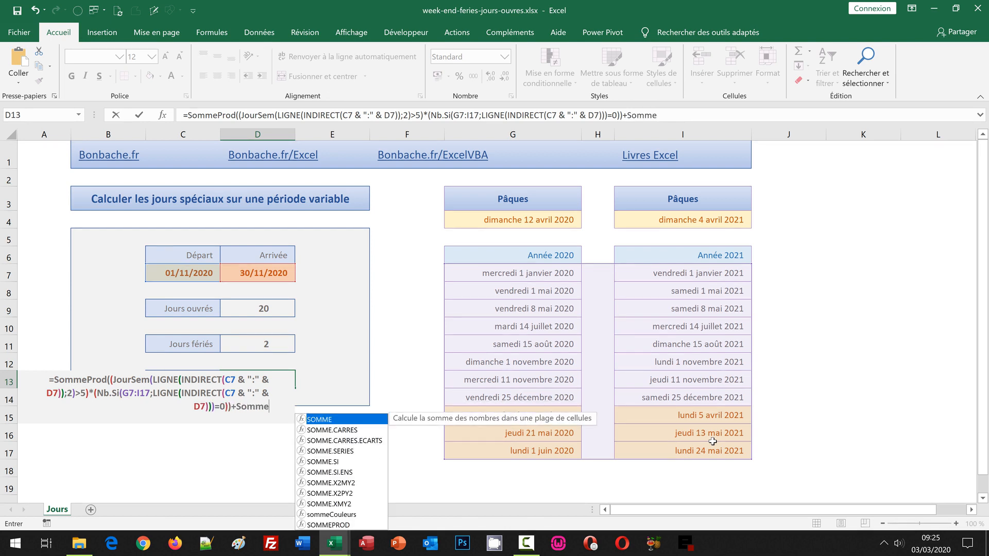
type("d(")
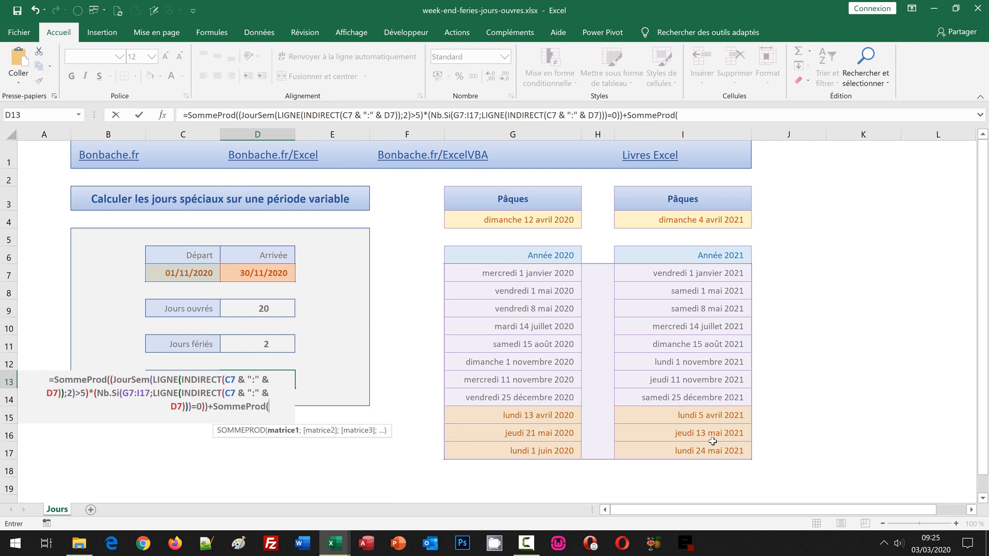
type("Nb.")
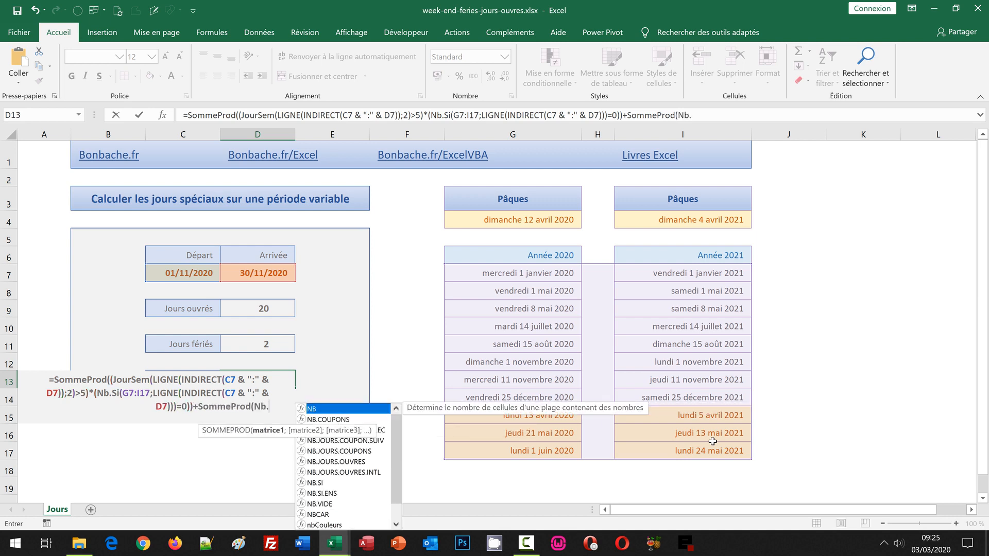
type("Si(")
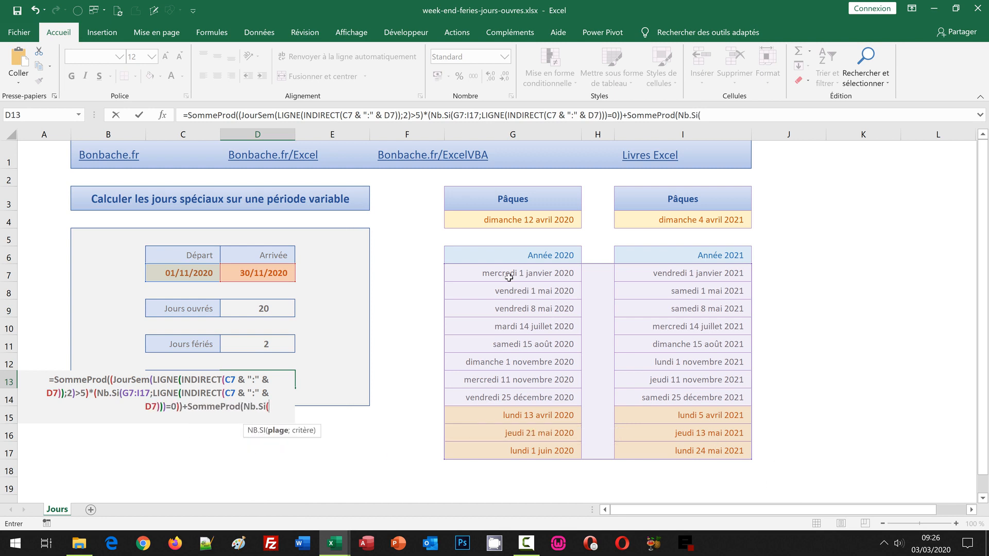
left_click(537, 290)
left_click_drag(537, 290, 727, 447)
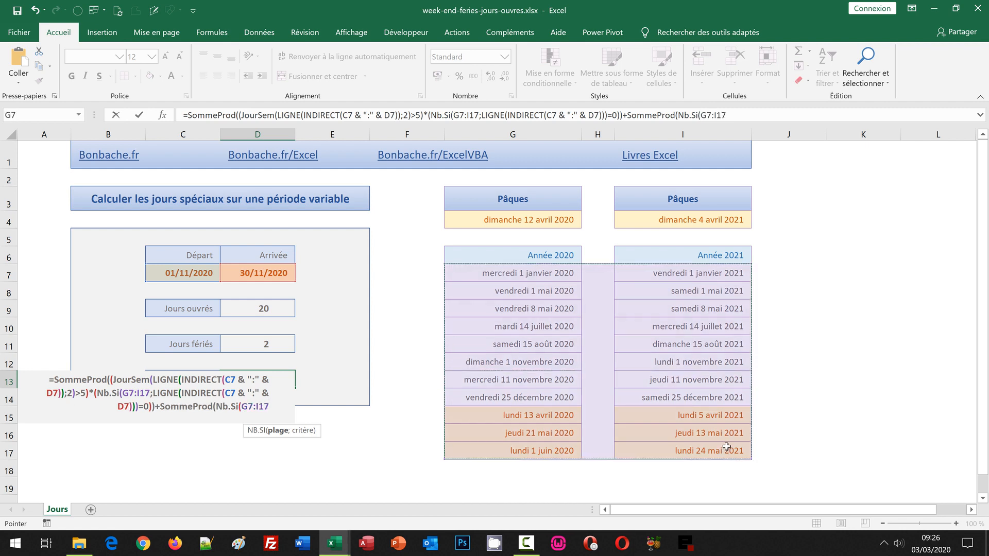
type(";")
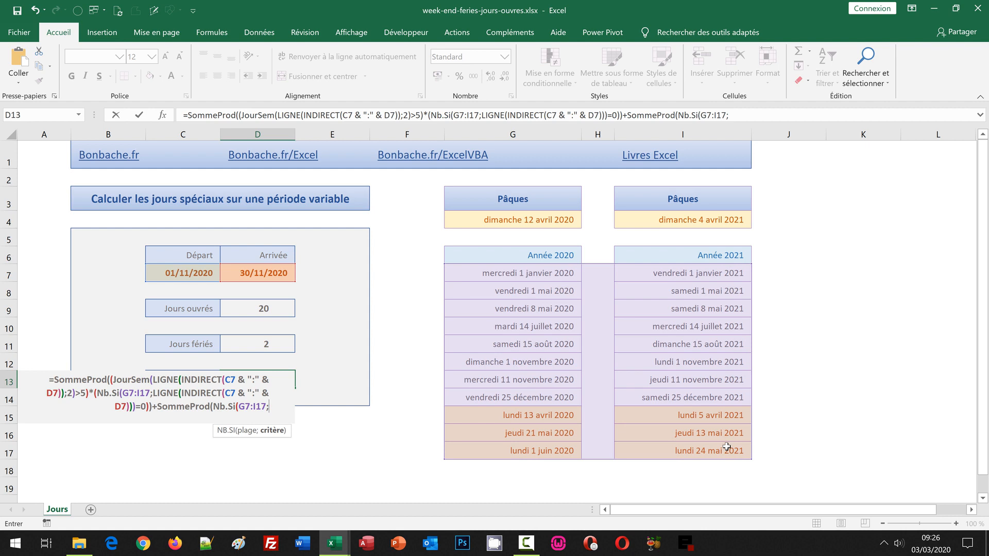
type("LIGNE(INDIRECT(C7 & \":\" & D7))")
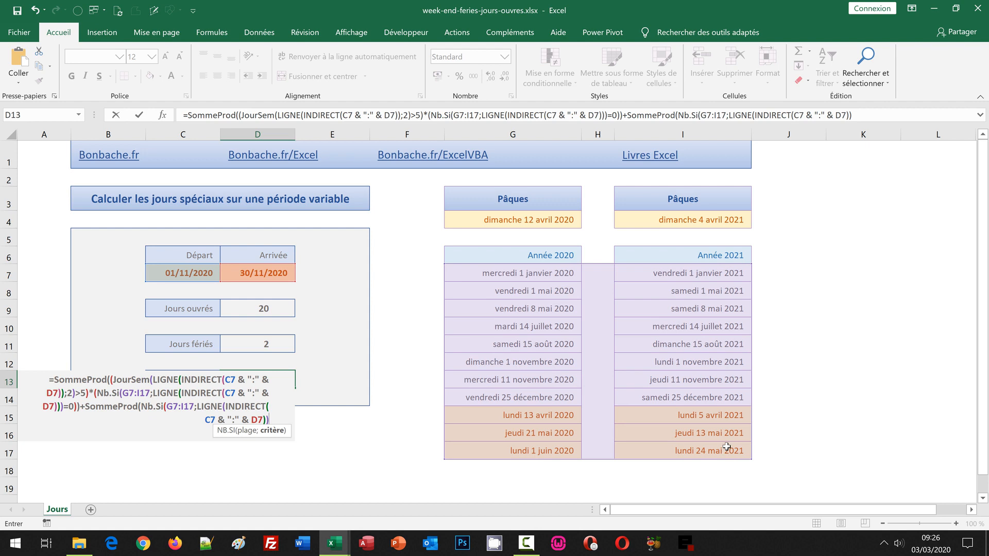
type("))")
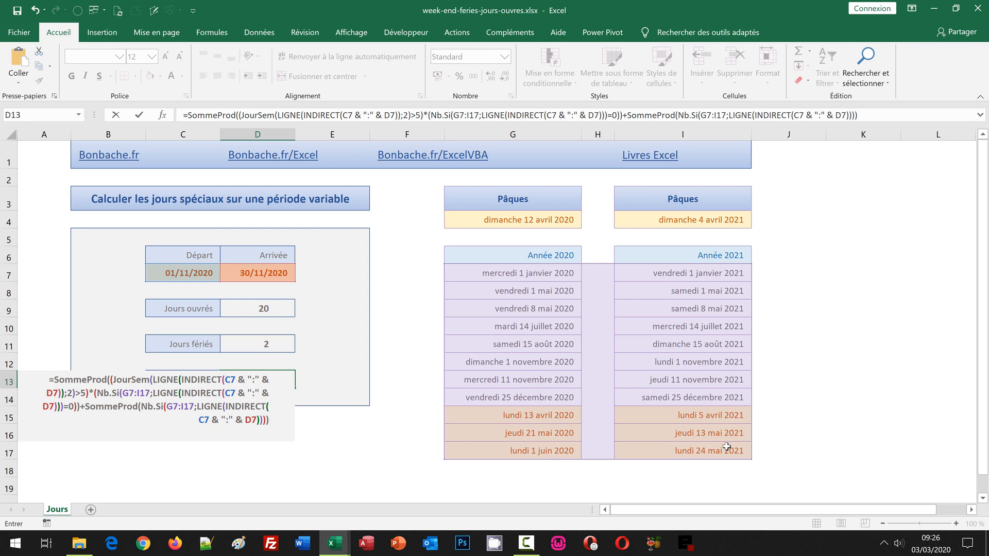
key("Return")
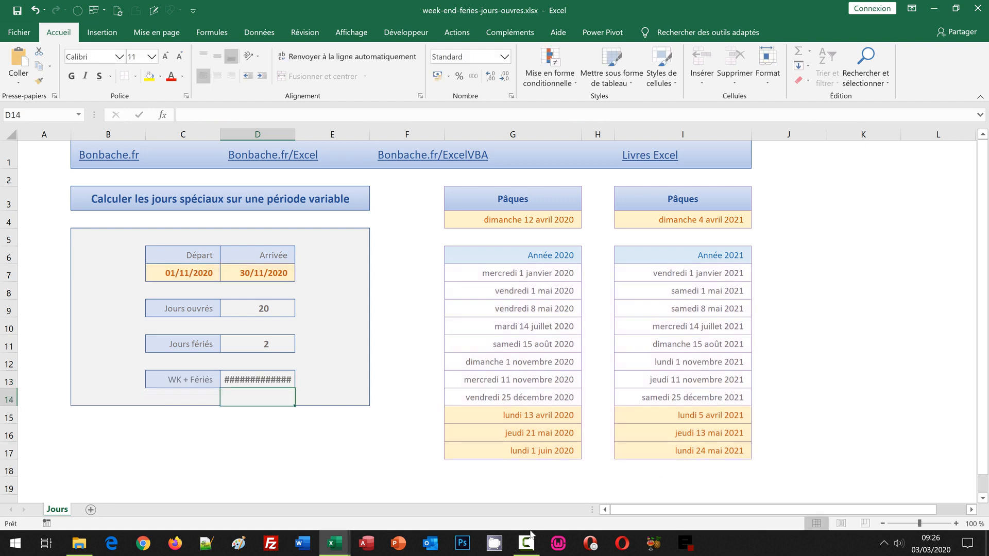
- Apply the Standard number format to the WK + Fériés result in D13
left_click(253, 381)
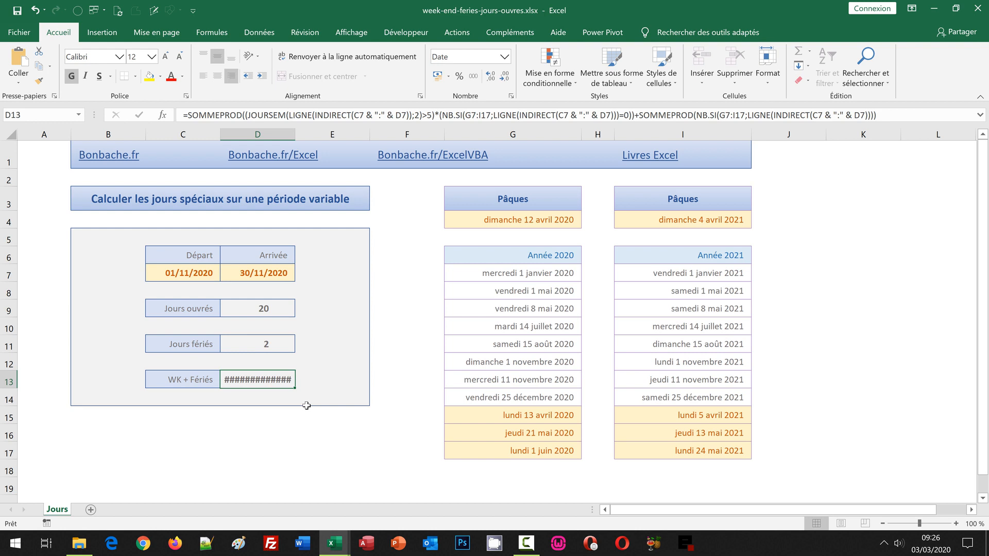
left_click(505, 56)
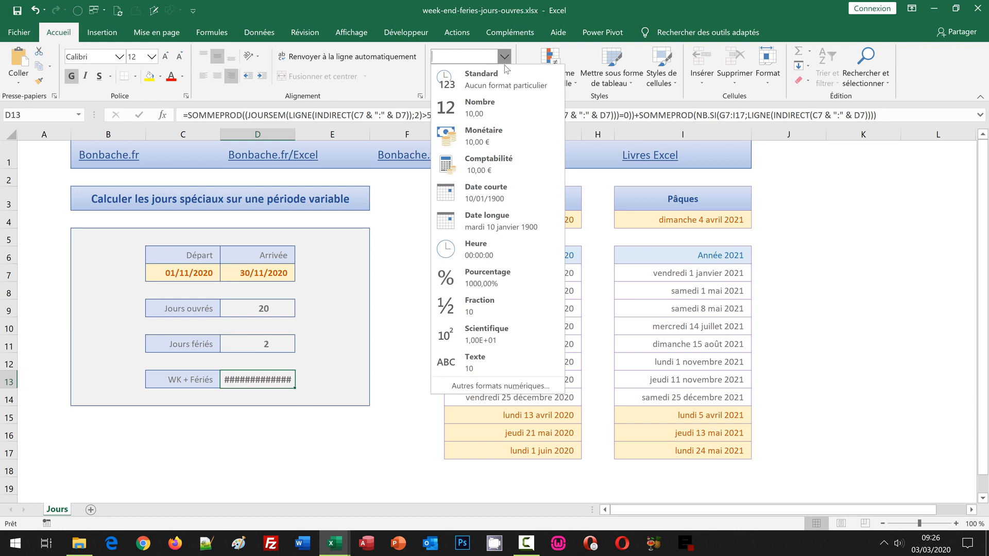
left_click(503, 74)
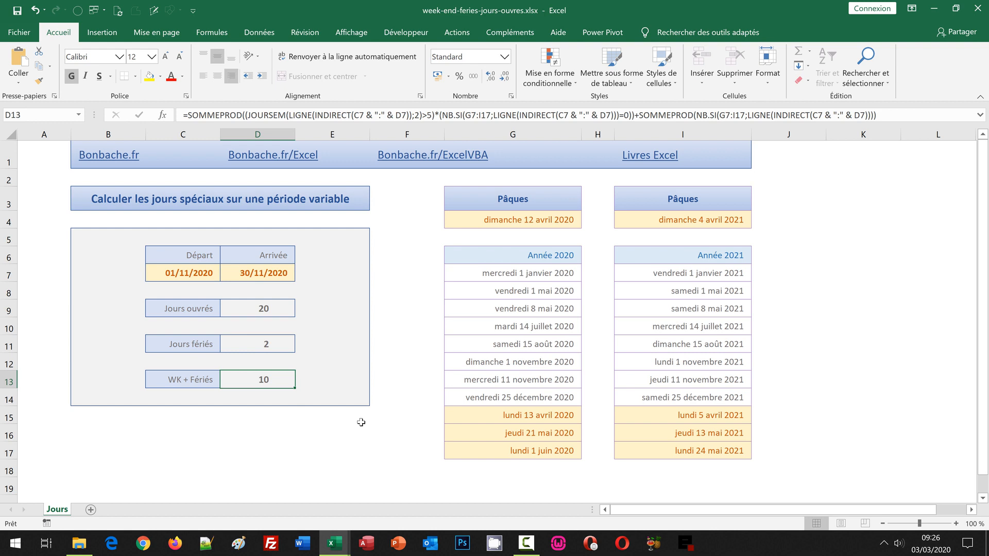
- Set the Arrivée date in D7 to 30/12/2020 to test the three formulas, and select the WK + Fériés result in D13
double_click(256, 273)
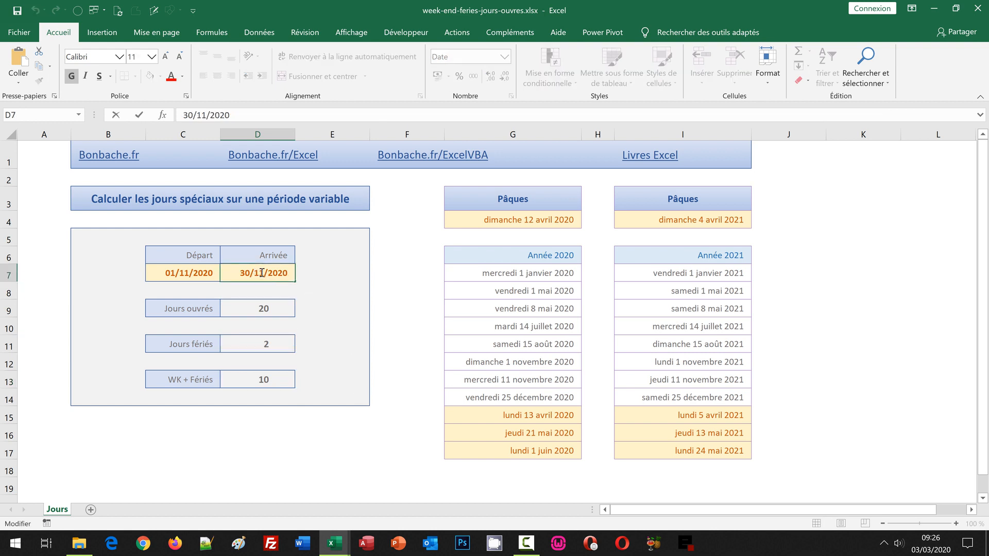
key("Delete")
type("2")
key("Return")
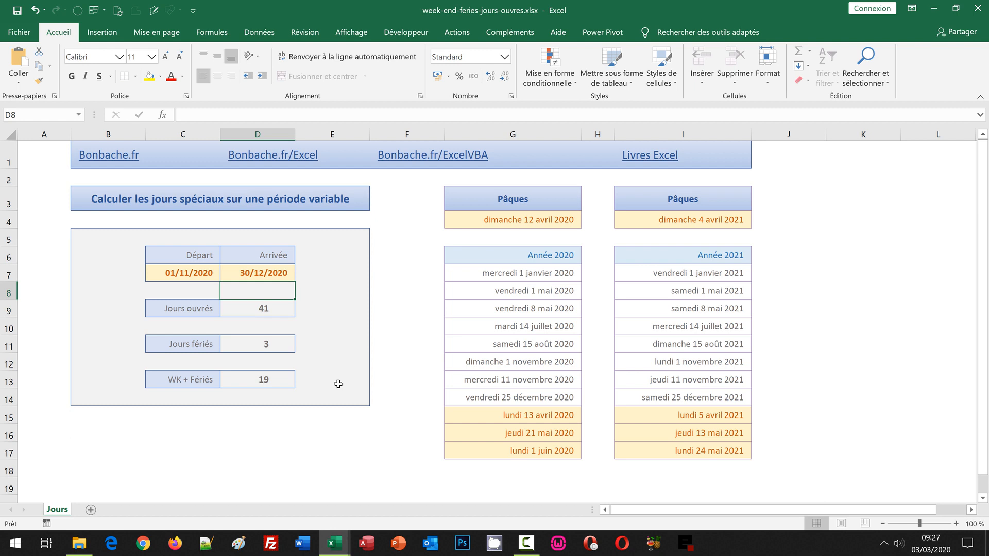
left_click(280, 382)
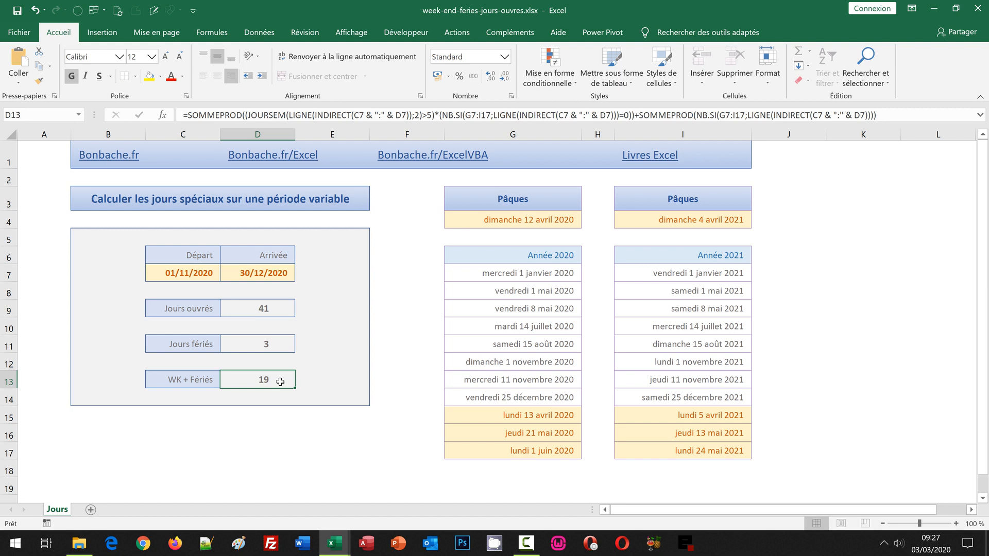